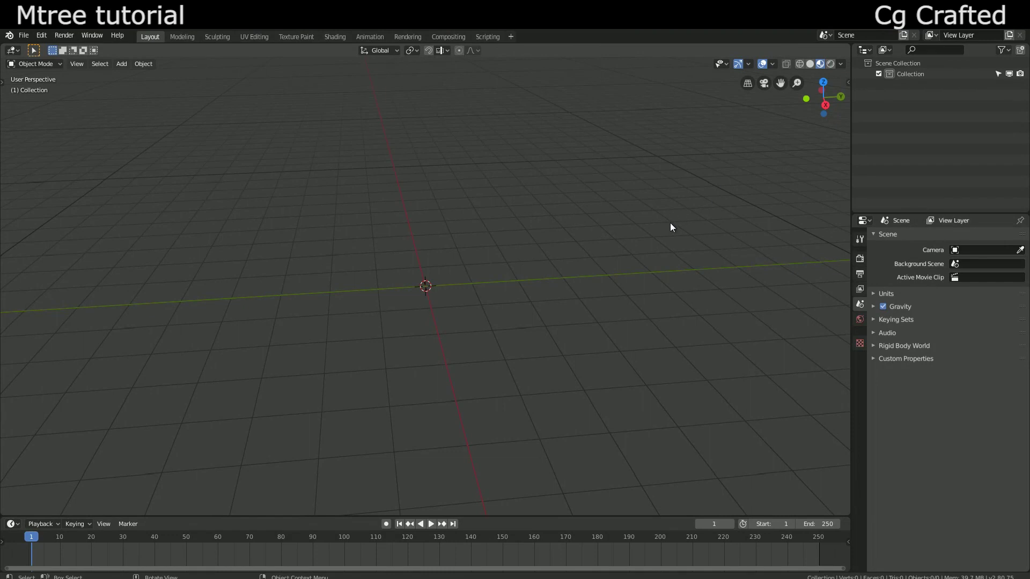
- Split the 3D viewport into two side-by-side areas and change the new area to the Mtree Node Tree editor
scroll(662, 231, "up", 2)
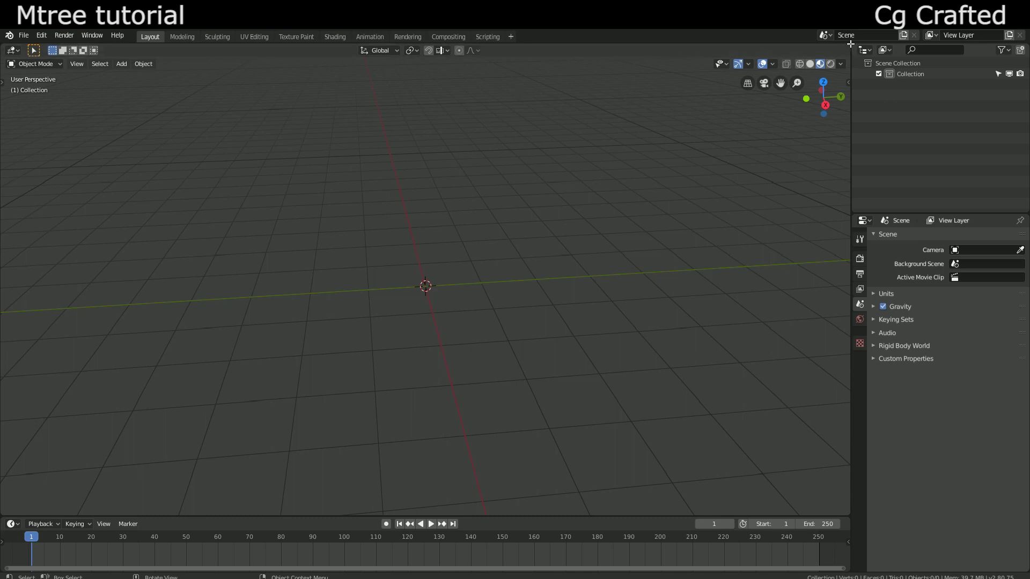
left_click_drag(850, 44, 555, 88)
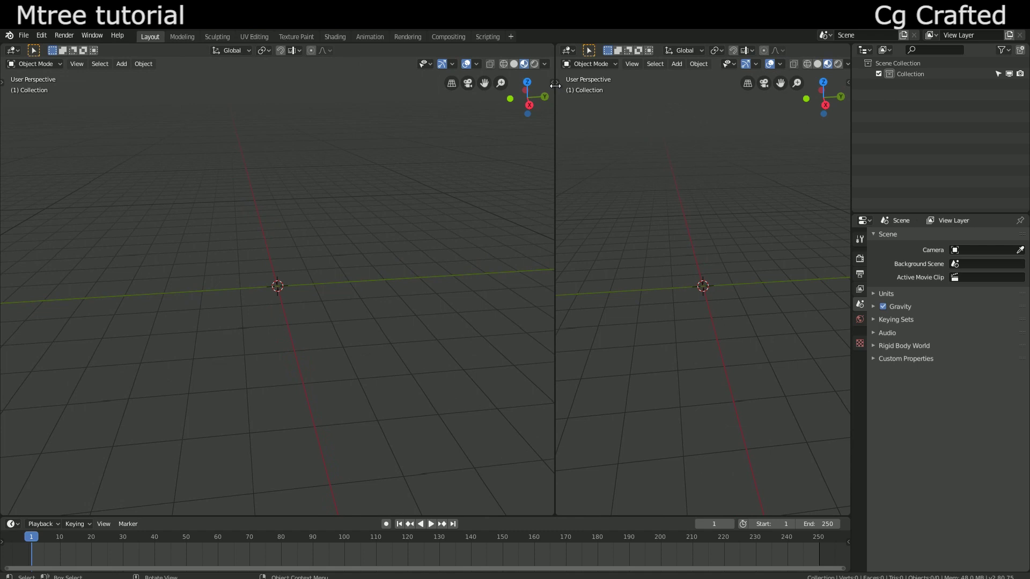
left_click(569, 51)
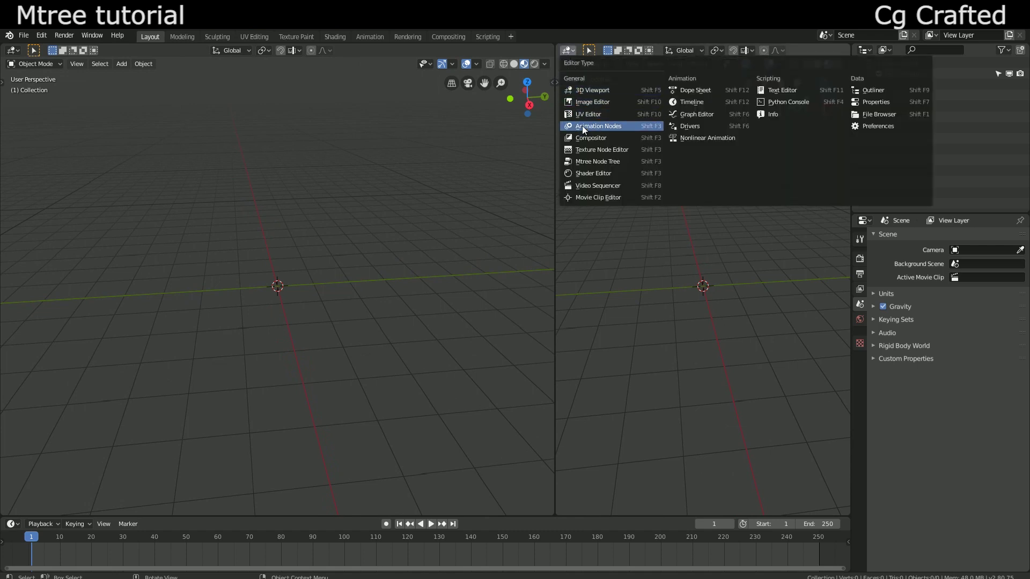
left_click(585, 161)
- Create a new Mtree node tree and name it trees
key("n")
double_click(714, 50)
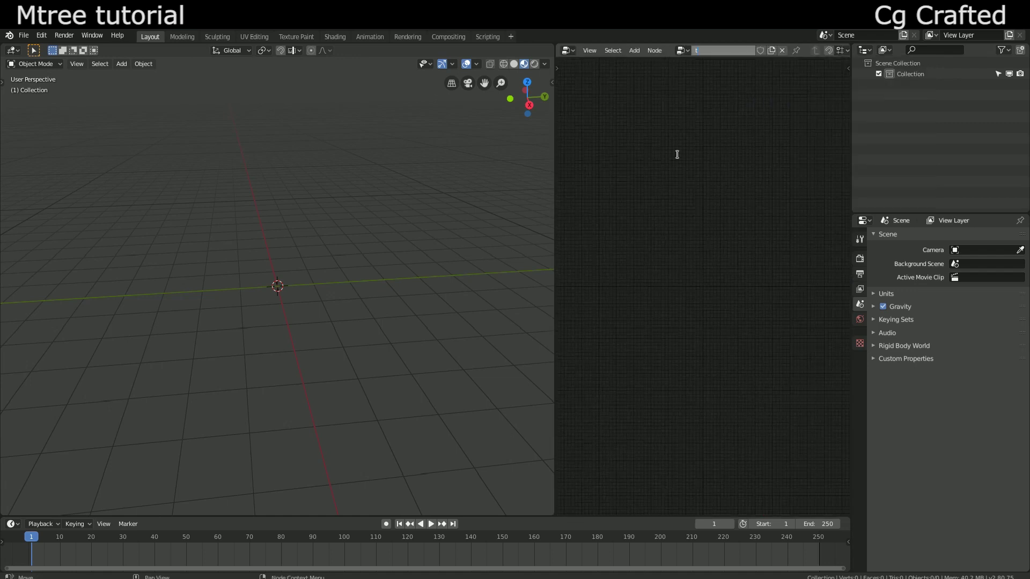
type("s")
key("Return")
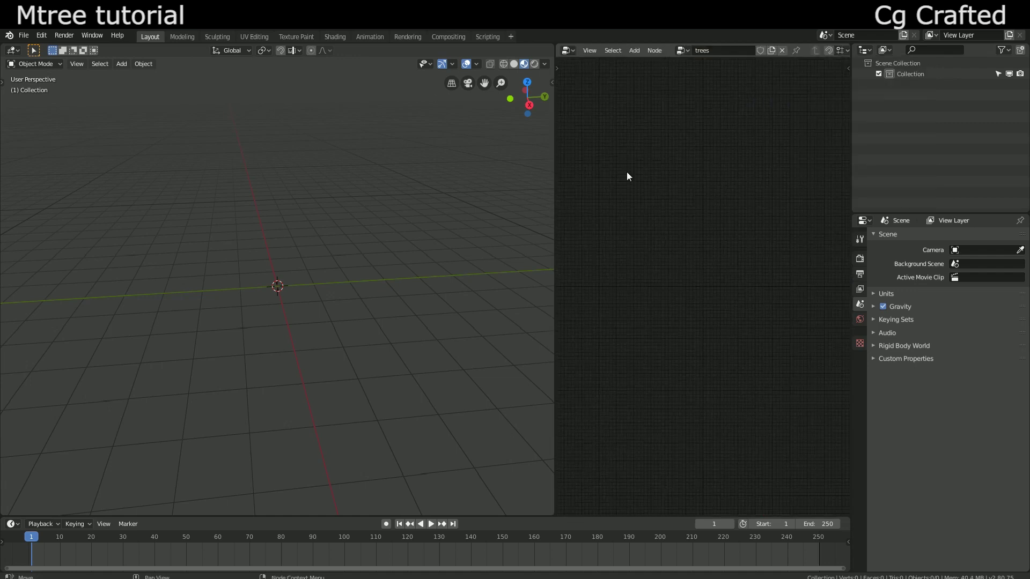
- Add Trunk, Branch, Tree parameters and Twig nodes to the node tree
key("shift+a")
mouse_move(625, 188)
left_click(677, 188)
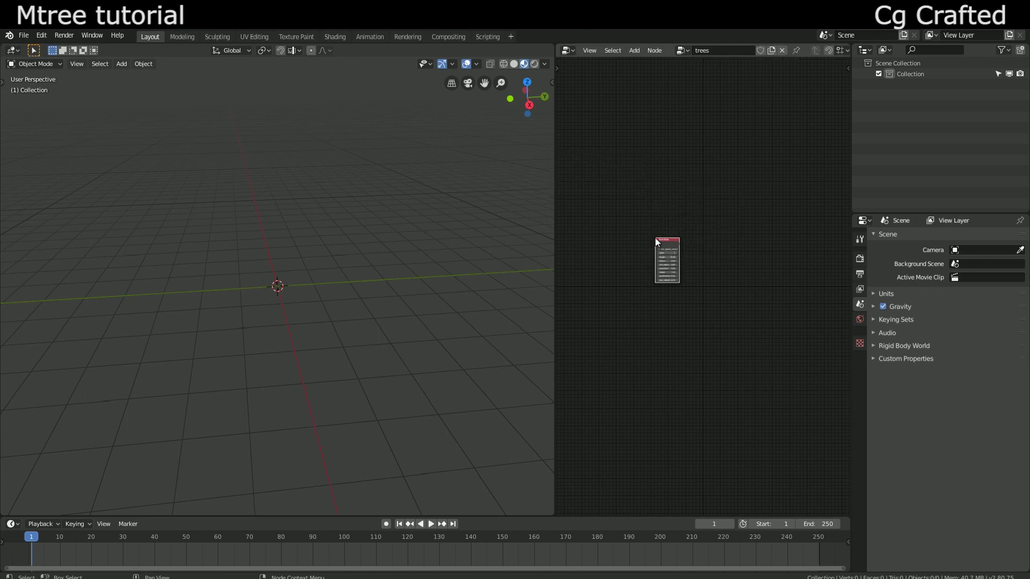
left_click(655, 237)
key("shift+a")
mouse_move(682, 184)
left_click(719, 217)
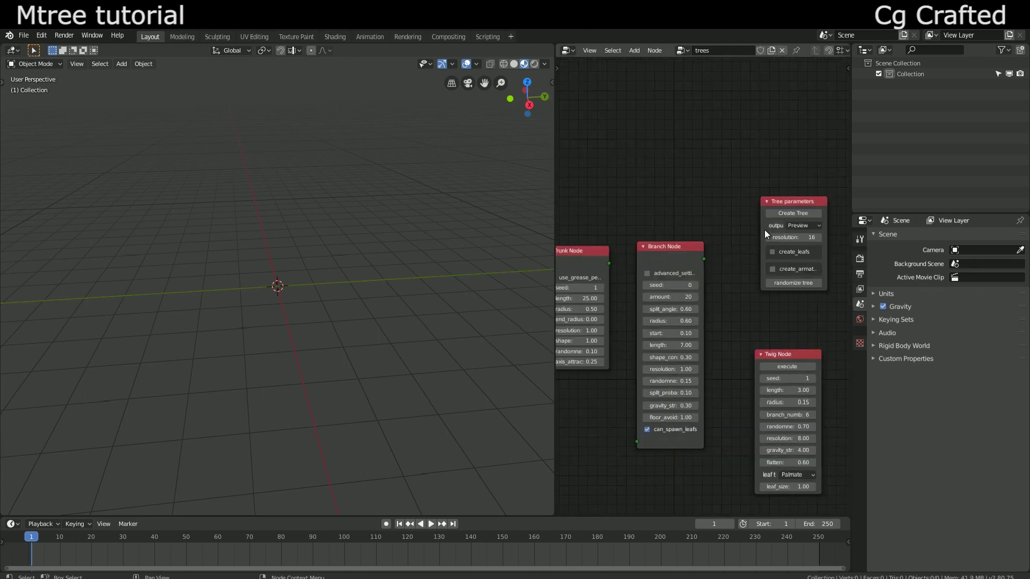
- Create the tree from the Tree parameters node and link the Trunk node's output to the Branch node's input
left_click(793, 213)
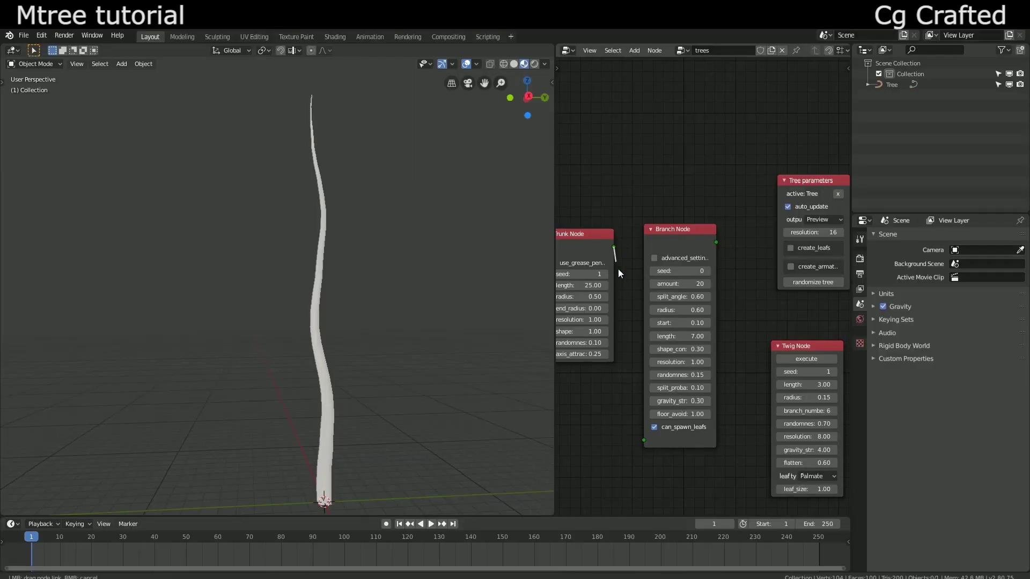
left_click_drag(648, 435, 645, 439)
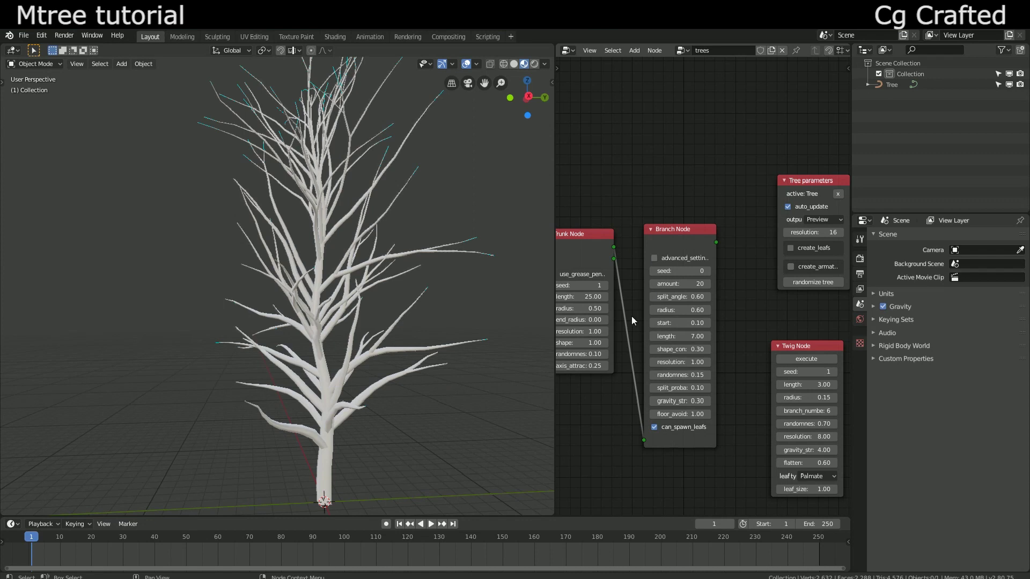
middle_click_drag(632, 316, 633, 304)
middle_click_drag(701, 249, 697, 314)
middle_click_drag(426, 274, 483, 300)
scroll(691, 249, "up", 5)
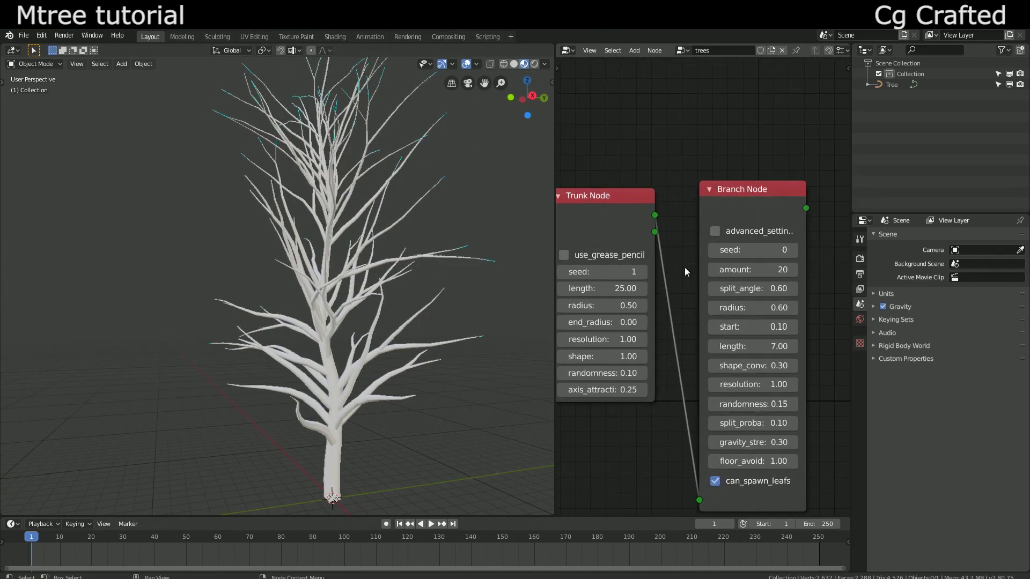
- Try a trunk length of 66.01 and check the whole tree
left_click_drag(585, 289, 657, 289)
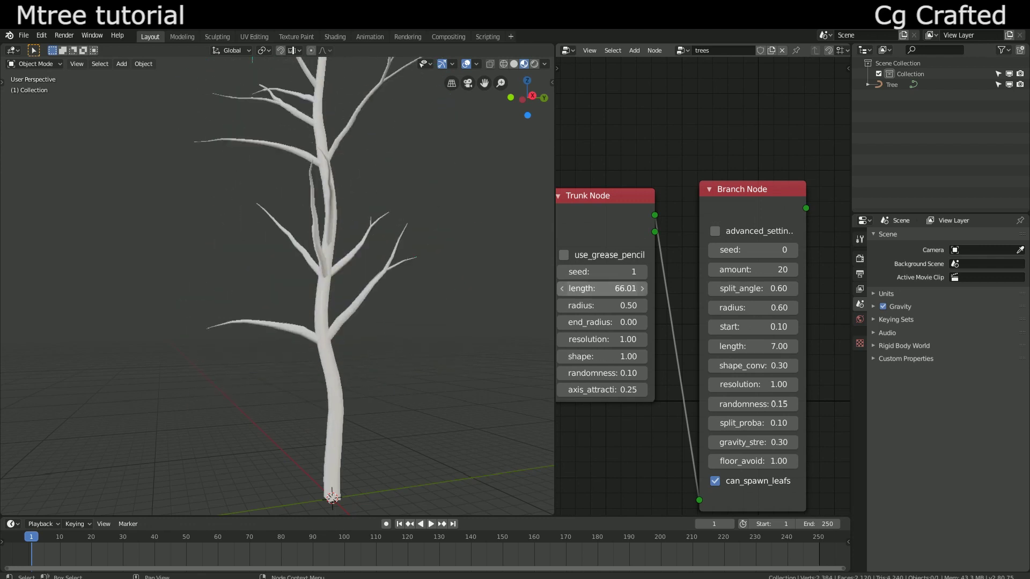
scroll(300, 312, "down", 6)
middle_click_drag(326, 266, 340, 348)
scroll(340, 349, "down", 2)
scroll(341, 352, "up", 2)
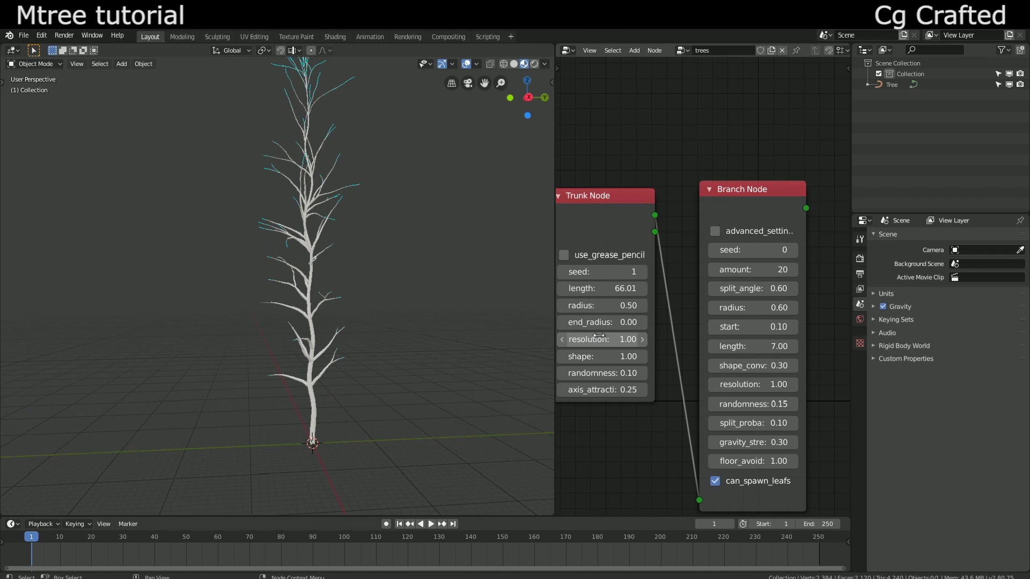
- Set the Trunk node's length to 29.98 and its end radius to 0.09
left_click_drag(600, 288, 566, 288)
scroll(621, 378, "up", 2)
mouse_move(606, 326)
left_mouse_down()
mouse_move(631, 326)
mouse_move(614, 326)
left_mouse_up()
- Set the Trunk node's shape to 2.02 and its axis attraction to 0.10
middle_click_drag(650, 363, 740, 355)
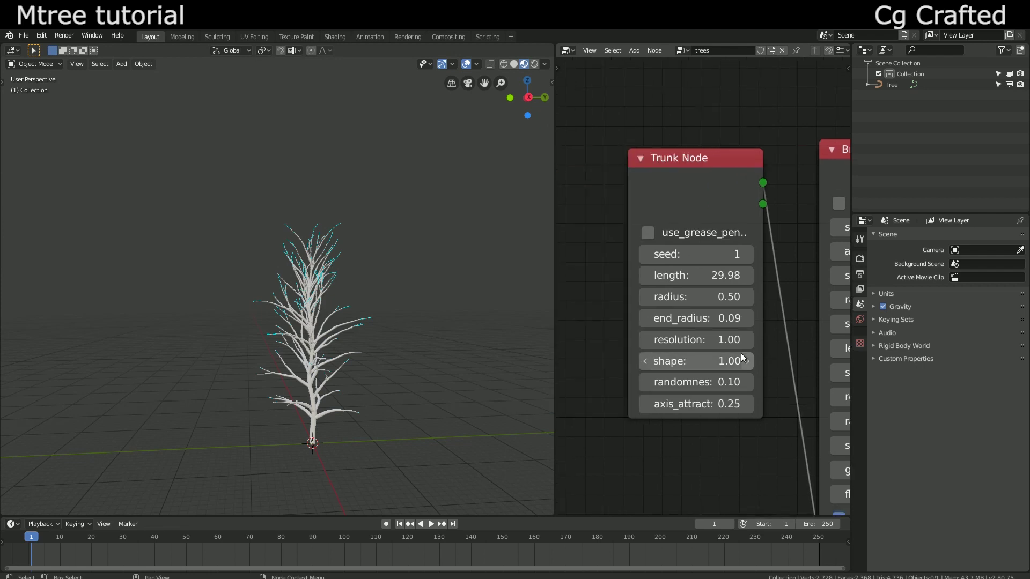
scroll(740, 355, "up", 1)
left_click_drag(697, 367, 745, 367)
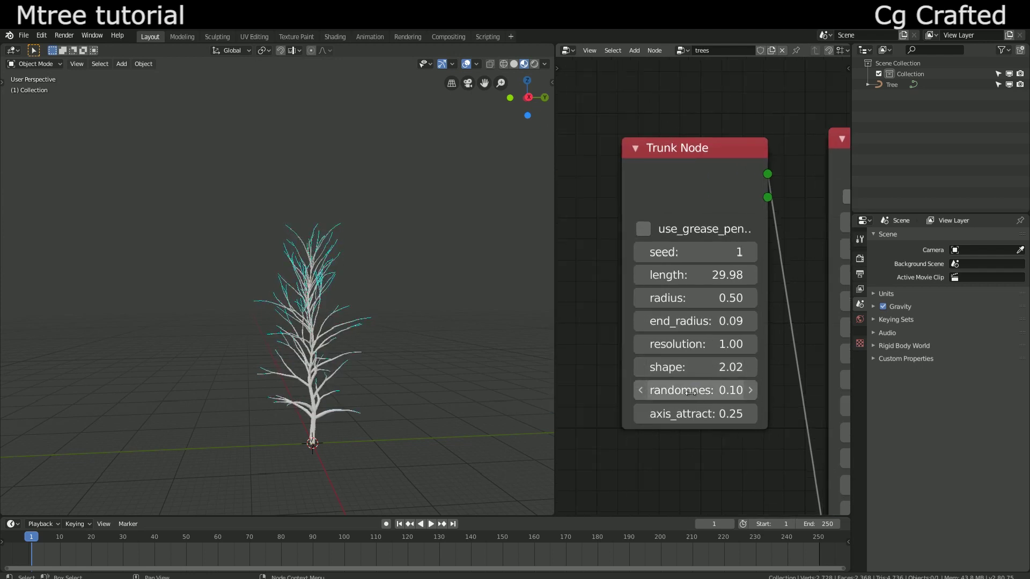
left_click_drag(697, 390, 687, 413)
- Enable the Branch node's advanced settings and set its seed to 17 and amount to 12
middle_click_drag(748, 318, 603, 349)
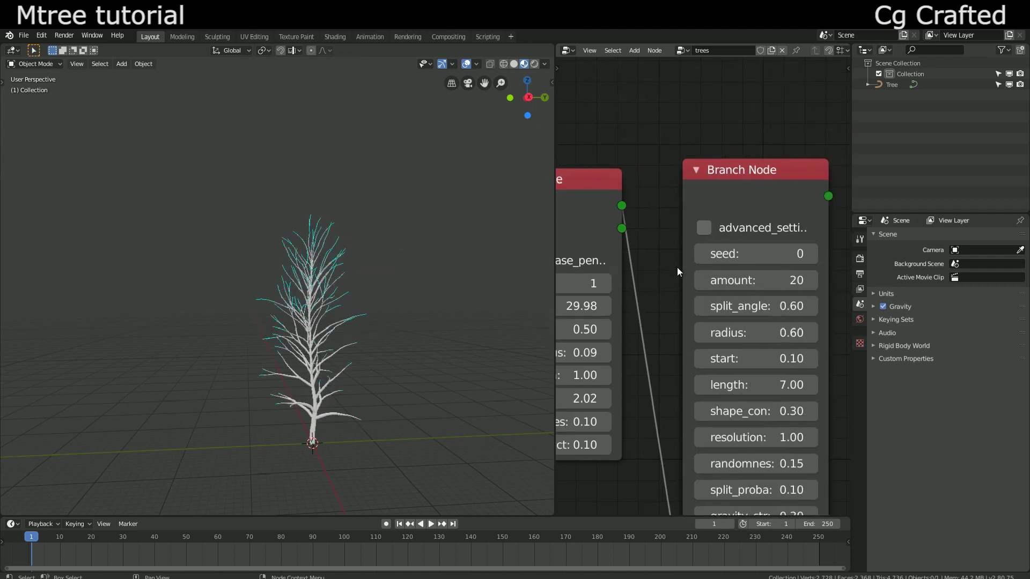
scroll(677, 267, "down", 2)
middle_click_drag(677, 268, 665, 268)
scroll(429, 252, "up", 3)
middle_click_drag(397, 256, 457, 247)
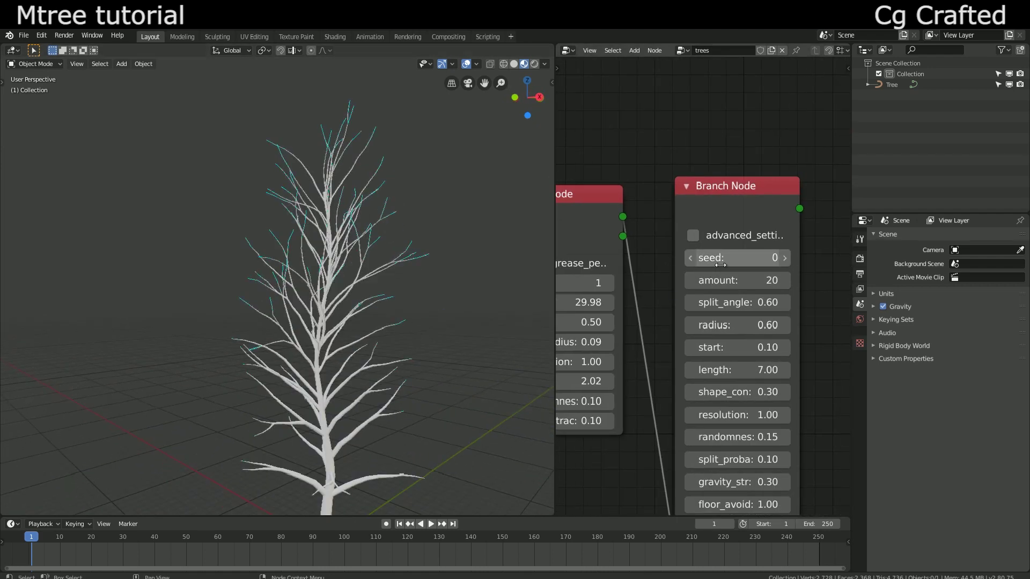
left_click(693, 235)
left_click_drag(737, 258, 755, 258)
middle_click_drag(716, 314, 705, 234)
scroll(744, 255, "down", 2)
scroll(748, 241, "up", 1)
left_click_drag(751, 229, 726, 229)
- Move the Trunk and Branch nodes together farther from the Tree parameters and Twig nodes
middle_click_drag(726, 230, 663, 239)
scroll(676, 219, "down", 3)
left_click_drag(714, 167, 585, 461)
scroll(648, 297, "down", 1)
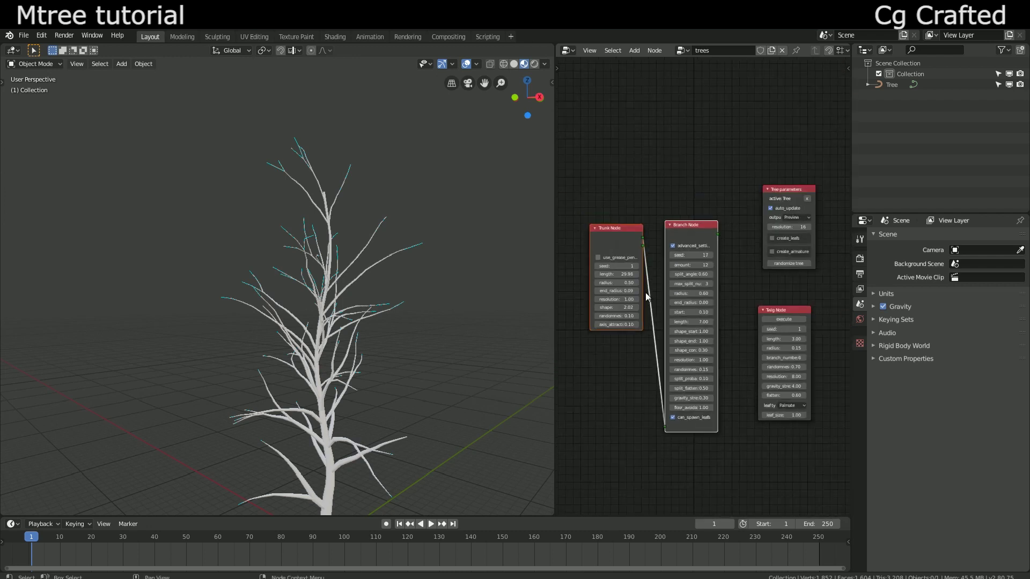
key("g")
left_click(570, 314)
- Set the Branch node's max split number to 2, start to 0.31 and shape start to 7.87
middle_click_drag(570, 314, 625, 307)
scroll(643, 274, "up", 3)
middle_click_drag(688, 261, 716, 220)
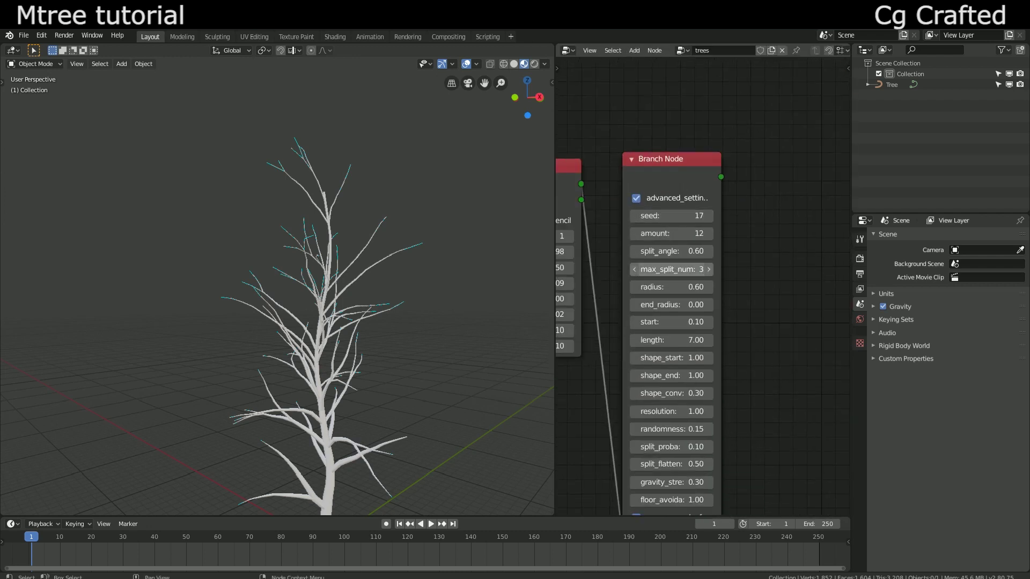
left_click_drag(671, 269, 651, 269)
middle_click_drag(454, 299, 441, 318)
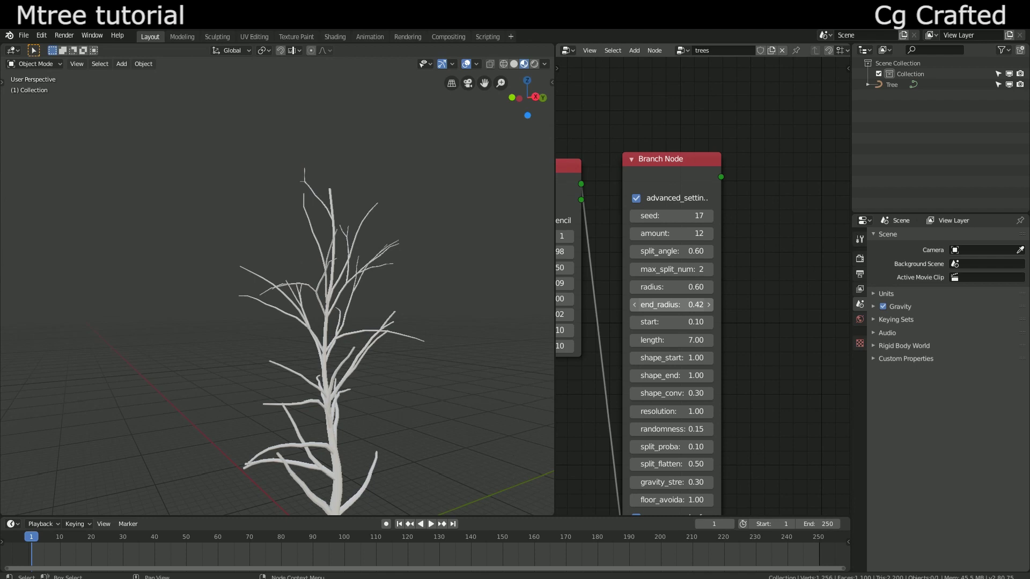
left_click_drag(671, 305, 794, 358)
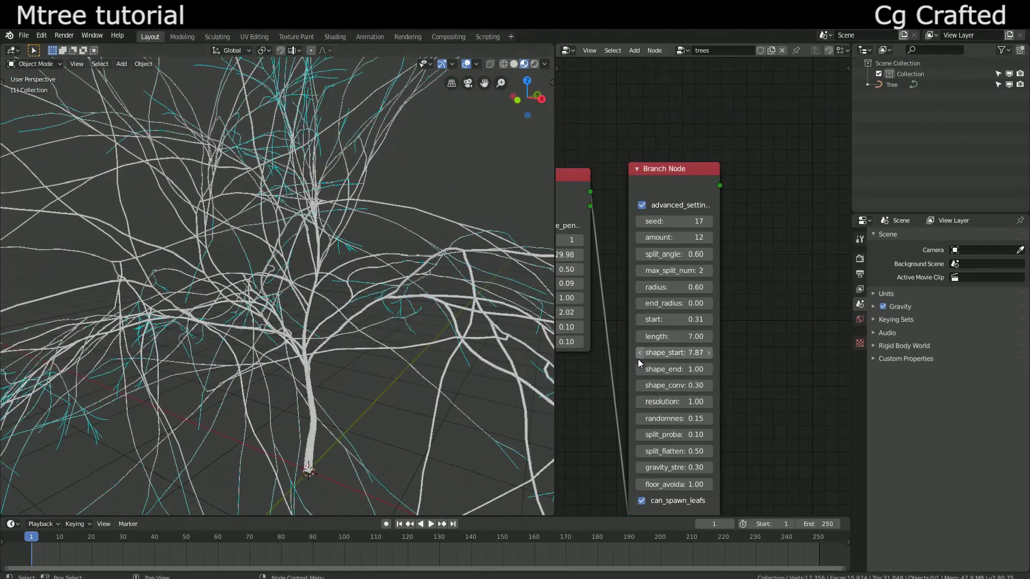
- Set the Branch node's shape start to 2.59 and end radius to 0.03
mouse_move(696, 354)
left_mouse_down()
mouse_move(675, 354)
mouse_move(702, 352)
mouse_move(688, 352)
left_mouse_up()
scroll(693, 344, "up", 2)
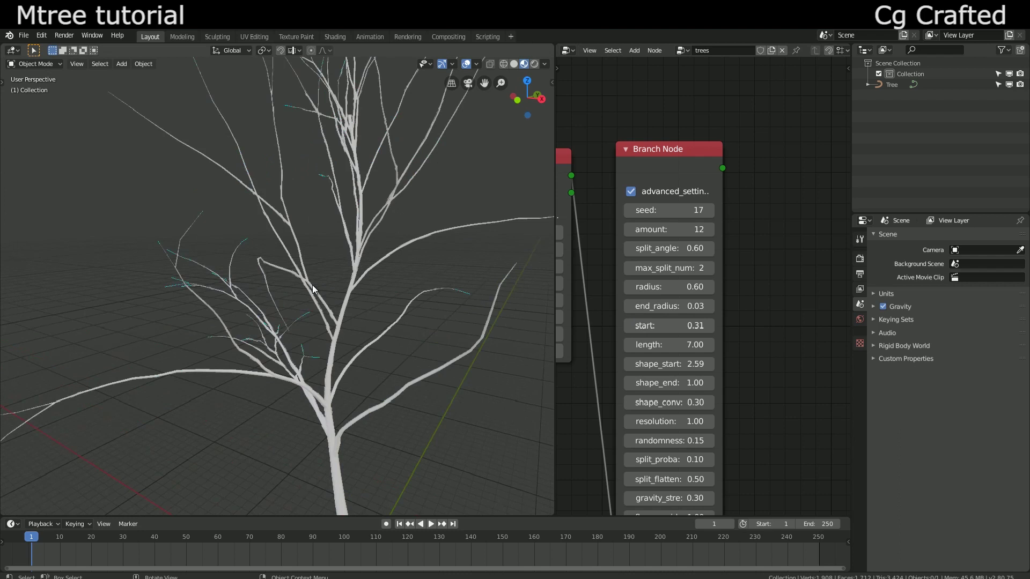
scroll(687, 390, "down", 2)
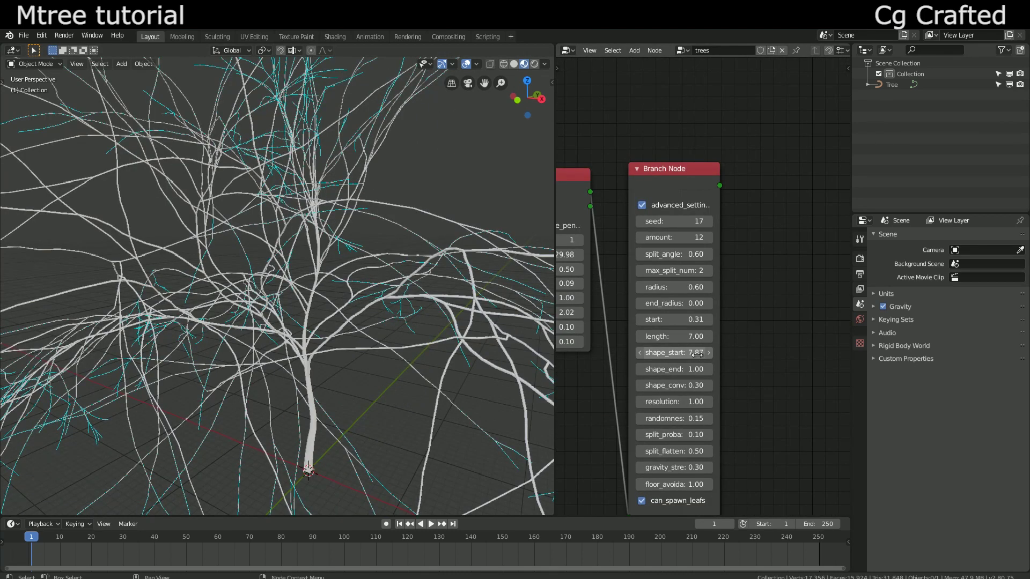
mouse_move(696, 354)
left_mouse_down()
mouse_move(675, 354)
mouse_move(708, 352)
mouse_move(693, 349)
left_mouse_up()
scroll(693, 345, "up", 1)
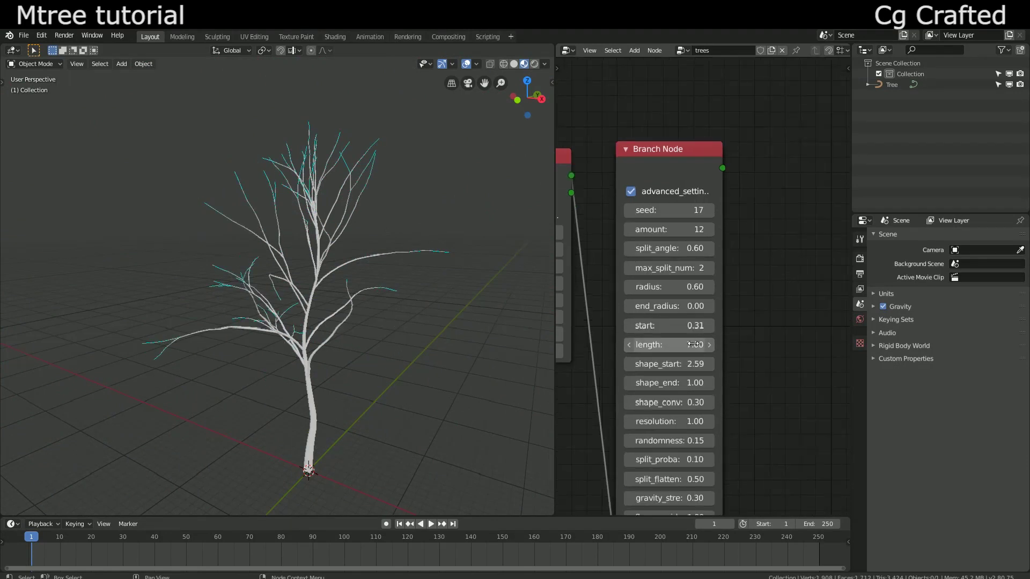
left_click_drag(668, 305, 606, 305)
scroll(313, 285, "up", 2)
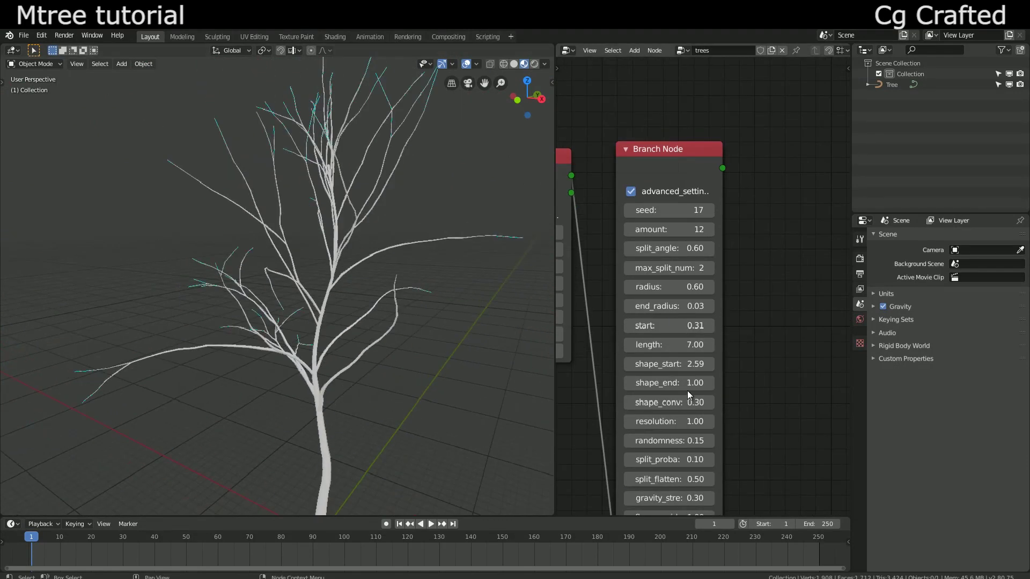
- Set the Branch node's shape end to 0.88, shape convexity to 0.60, radius to 1.00, end radius to 0.00 and randomness to 0.18
middle_click_drag(674, 412, 664, 388)
left_click_drag(659, 379, 640, 366)
scroll(659, 379, "up", 1)
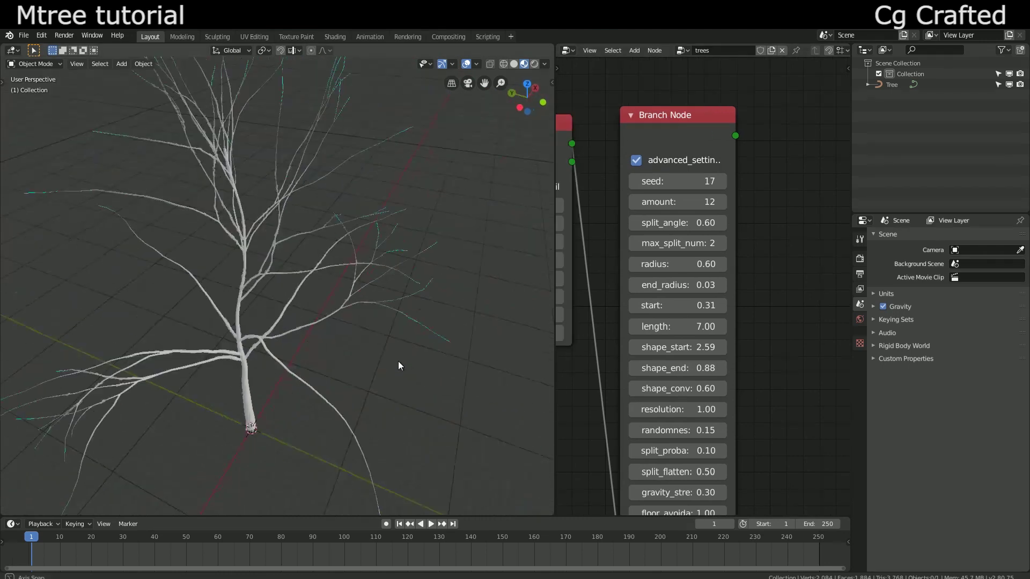
middle_click_drag(398, 362, 331, 310)
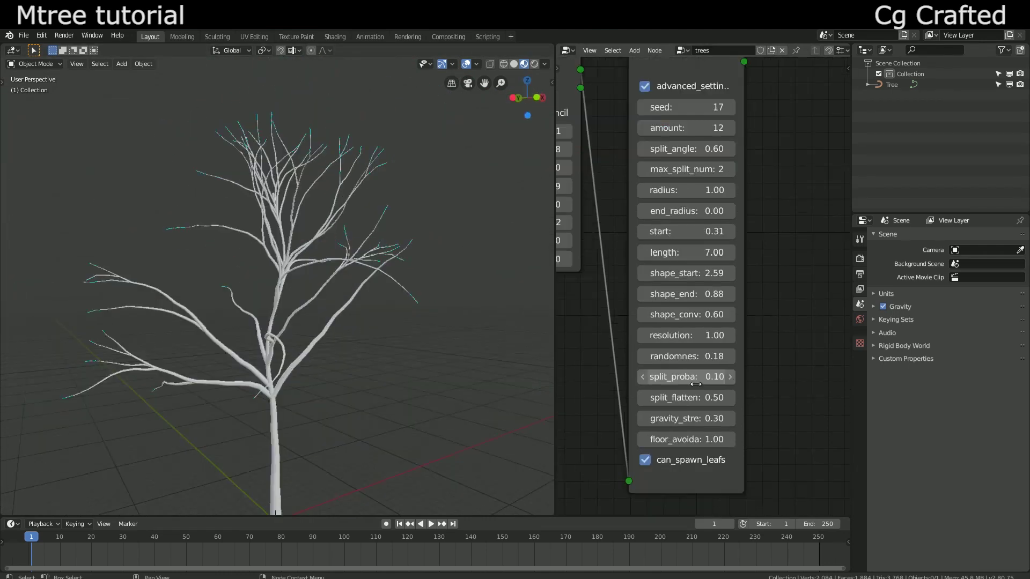
- Set the Branch node's split probability to 0.13 and split flatten to 0.40
left_click(701, 378)
type("0.13")
key("Return")
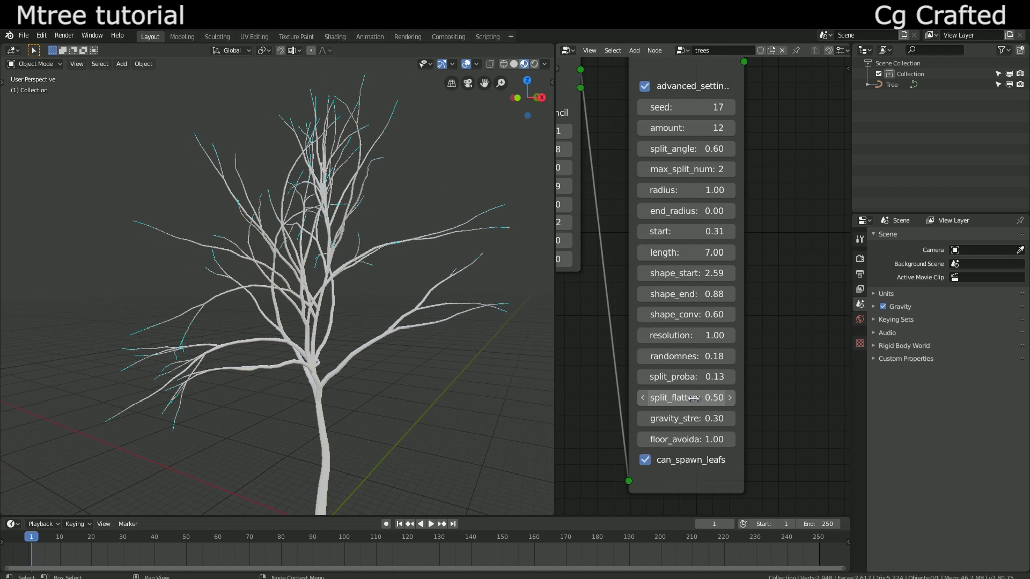
left_click(690, 397)
type("0.4")
key("Return")
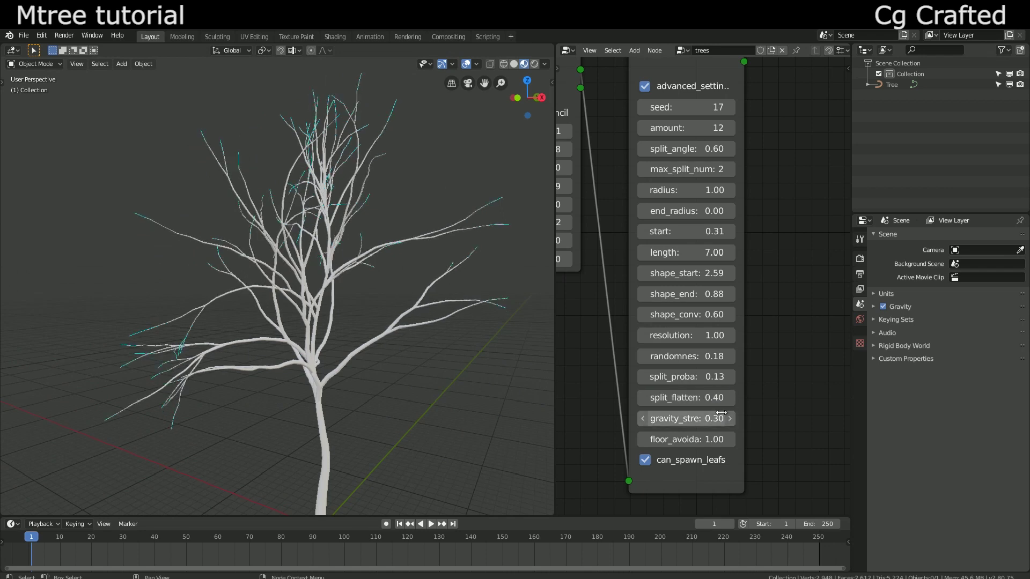
left_click_drag(720, 413, 748, 413)
right_click(721, 413)
- Move the Twig and Tree parameters nodes closer to the Branch node
scroll(686, 456, "down", 3)
middle_click_drag(724, 78, 670, 194)
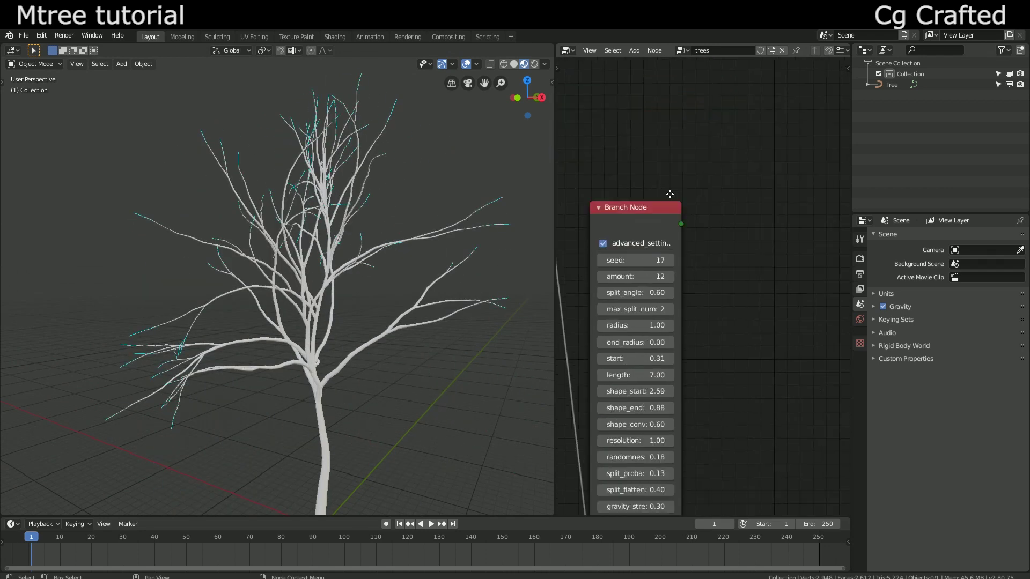
scroll(670, 194, "down", 6)
middle_click_drag(762, 268, 696, 260)
left_click_drag(786, 304, 697, 281)
middle_click_drag(697, 282, 747, 321)
left_click_drag(828, 219, 715, 223)
scroll(715, 230, "up", 5)
middle_click_drag(718, 289, 711, 261)
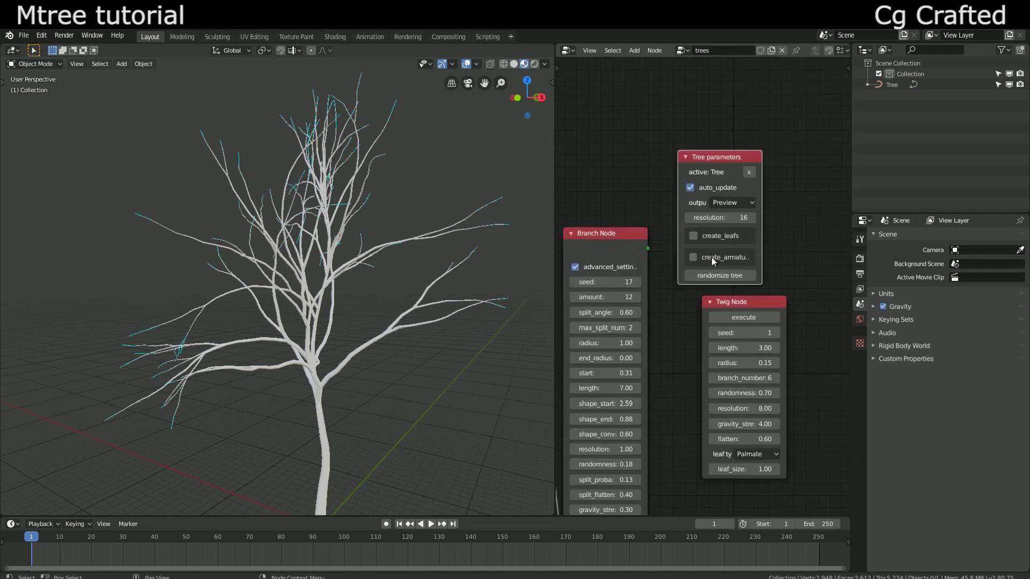
- Enable leaf creation in the Tree parameters node and move the expanded node above the Twig node
left_click(693, 236)
left_click_drag(734, 383, 758, 243)
scroll(422, 426, "down", 3)
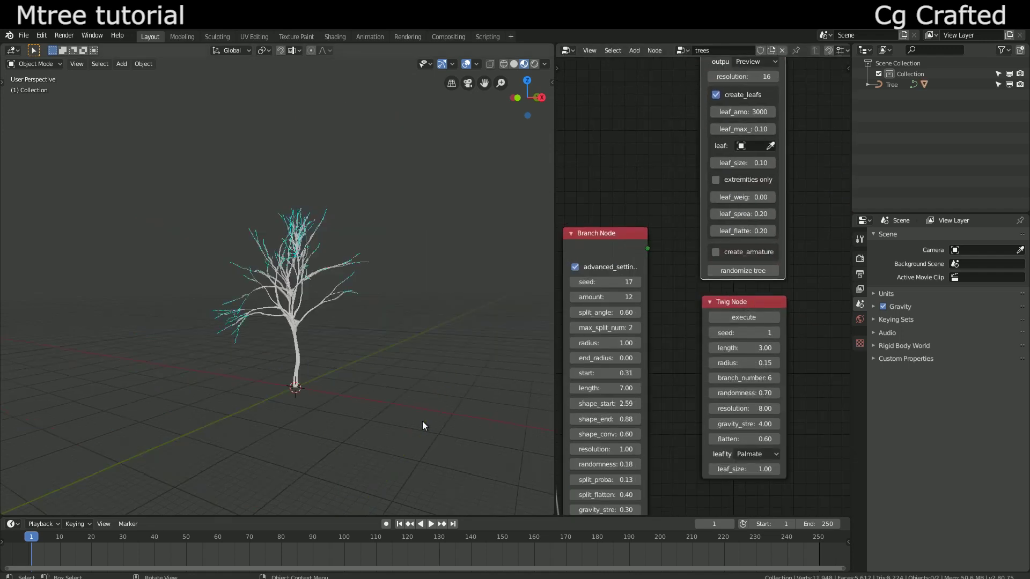
- Execute the Twig node to generate a twig and inspect its leaves at the tree's base
scroll(709, 311, "up", 1)
scroll(331, 381, "up", 12)
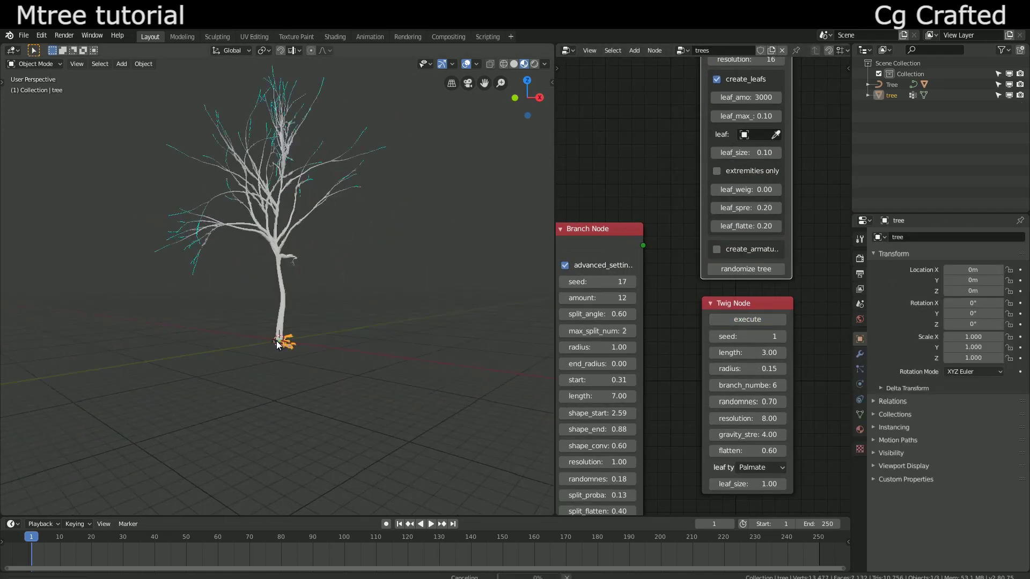
middle_click_drag(315, 252, 301, 278)
middle_click_drag(315, 408, 415, 286, "shift")
scroll(416, 286, "up", 2)
- Set the Twig node's leaf type to Serrate and branch number to 4, and regenerate the twig
left_click(761, 467)
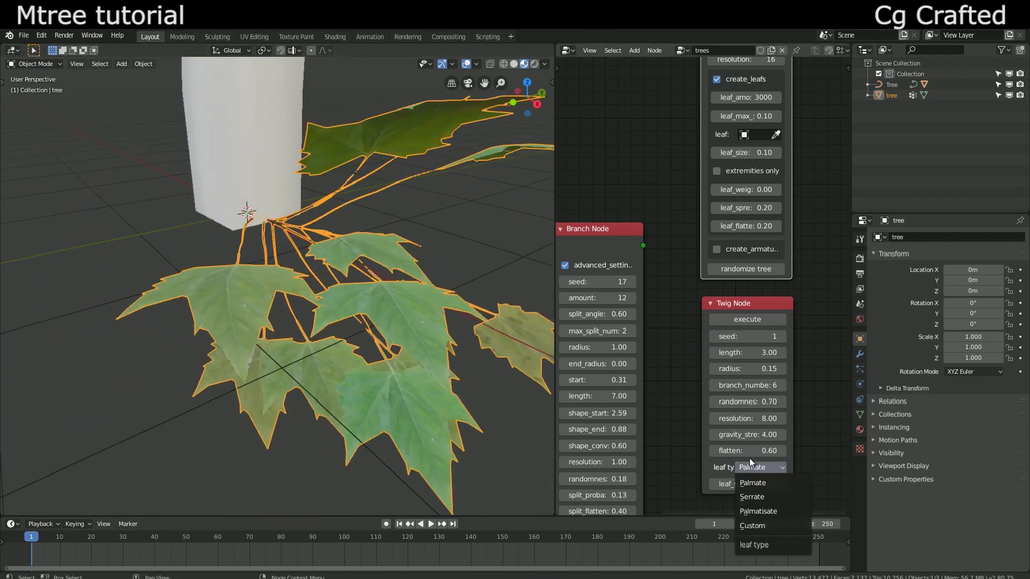
left_click(750, 497)
scroll(340, 384, "down", 1)
middle_click_drag(340, 384, 322, 400)
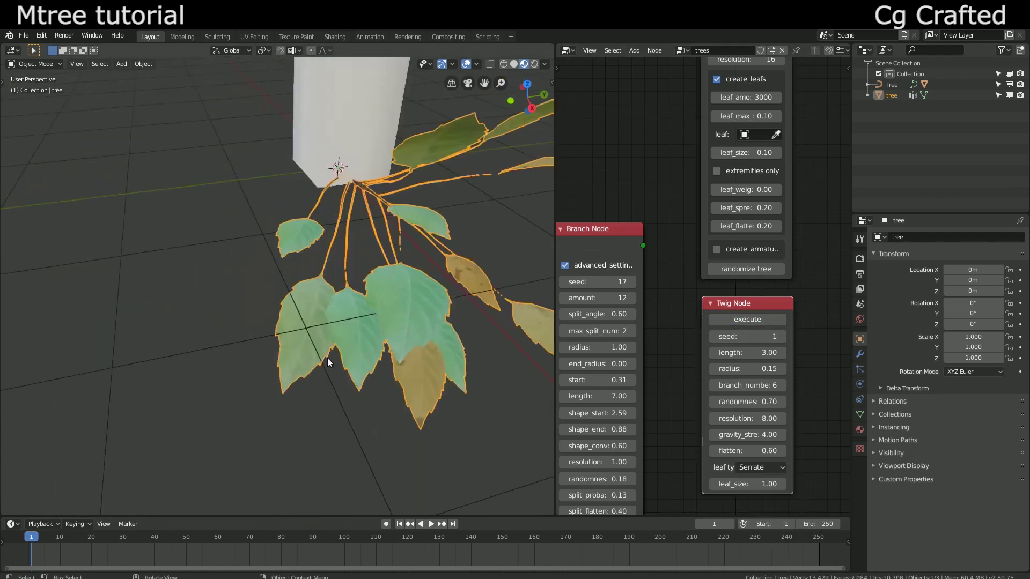
middle_click_drag(329, 361, 281, 345, "shift")
scroll(754, 383, "up", 3)
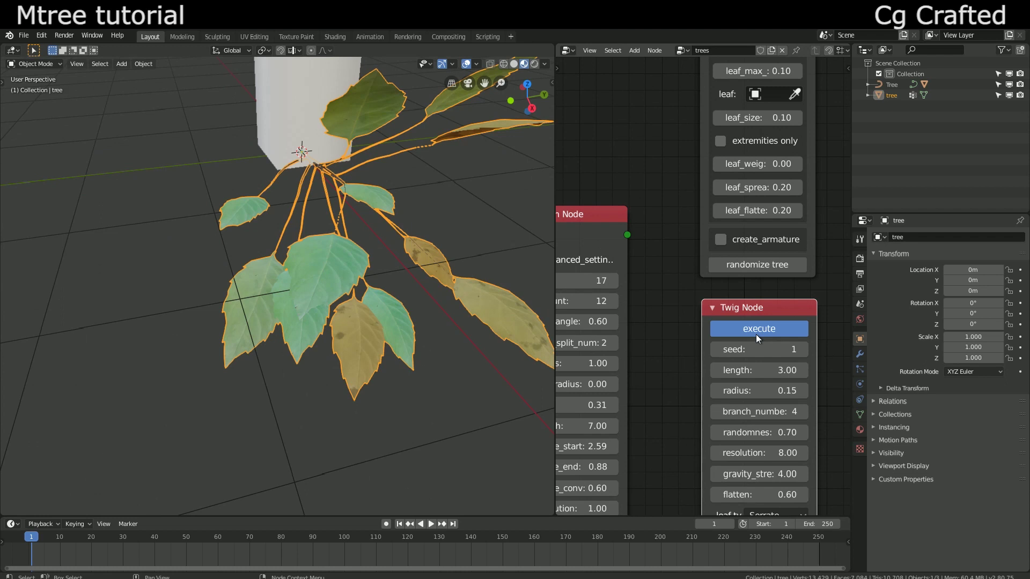
- Set the Twig node's length to 1.98 and regenerate the twig at the tree's base
middle_click_drag(472, 349, 512, 349)
middle_click_drag(719, 376, 754, 370)
scroll(754, 370, "down", 2)
left_click_drag(762, 352, 809, 352)
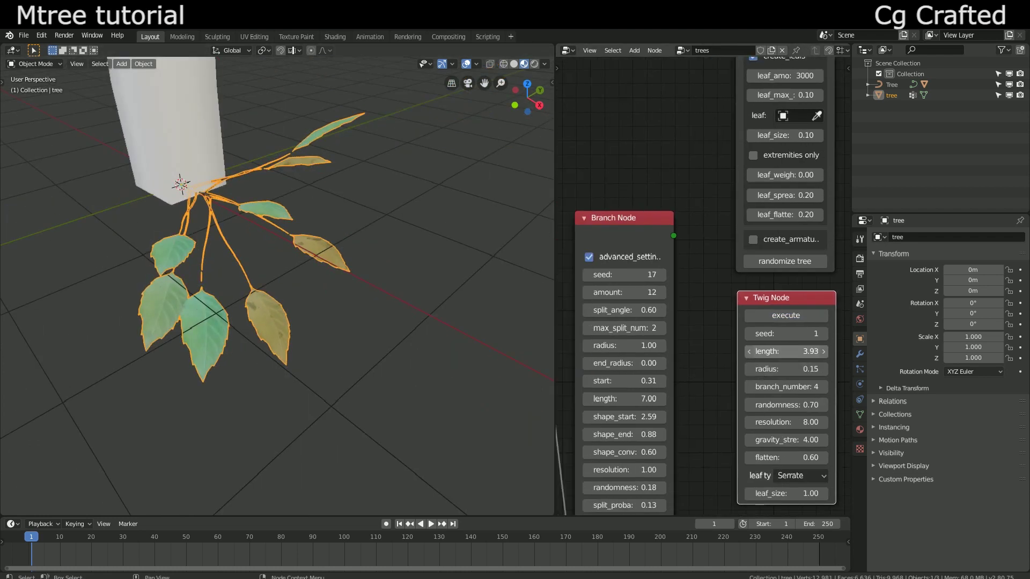
left_click(781, 318)
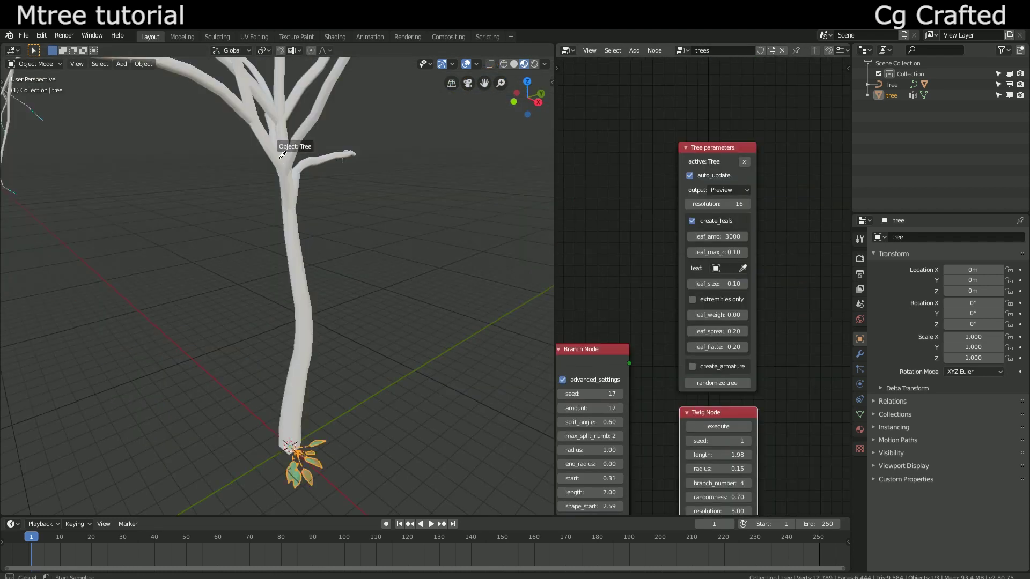
- Assign the twig at the trunk's base as the Tree parameters node's leaf object, with a leaf amount of 30
left_click(282, 155)
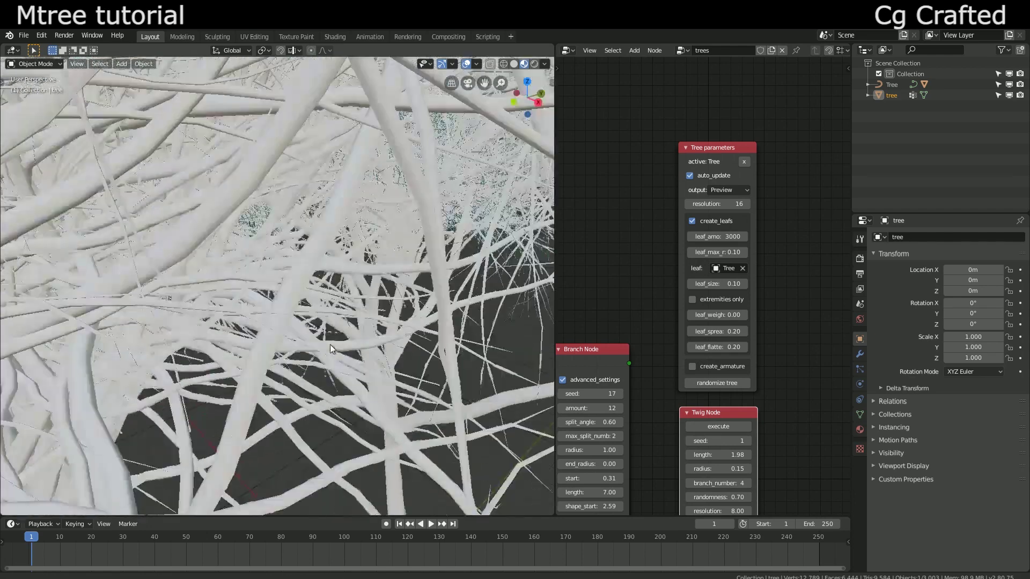
scroll(324, 315, "down", 3)
middle_click_drag(322, 315, 318, 262, "shift")
left_click(740, 268)
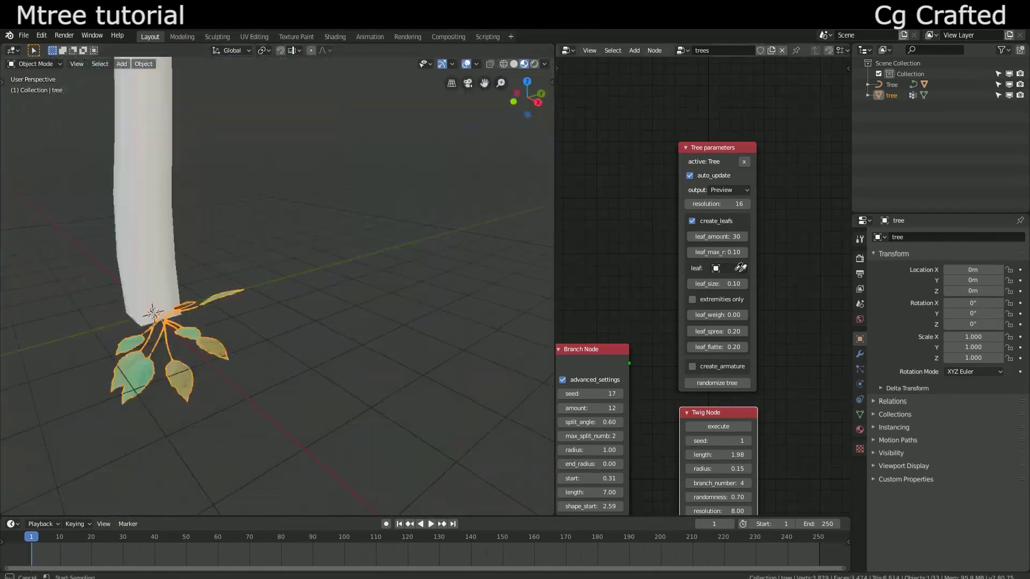
left_click(154, 368)
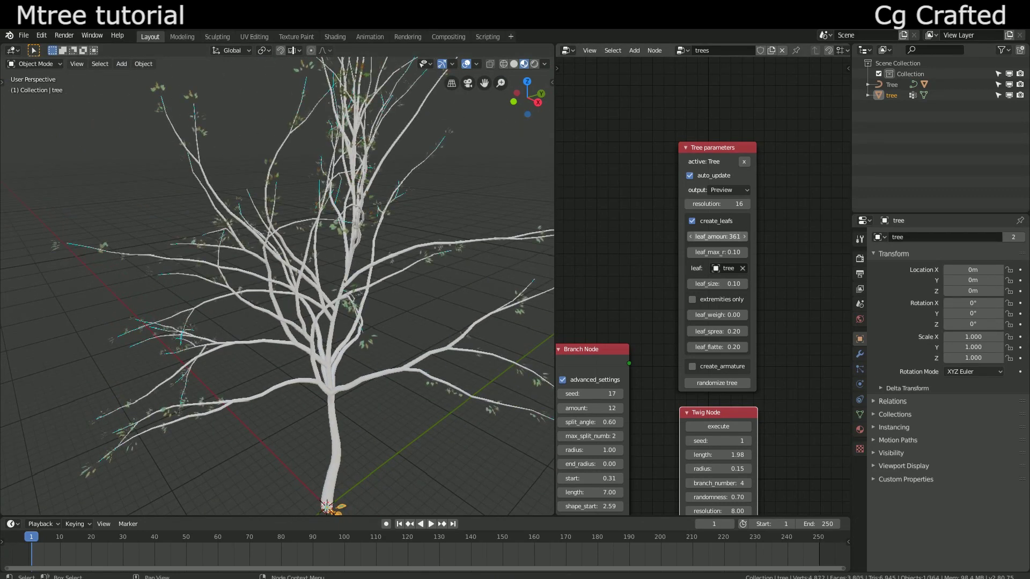
- Set the leaf amount to 2053 and the leaf size to 0.22 in the Tree parameters node
left_click_drag(703, 236, 751, 236)
scroll(703, 282, "up", 1)
left_click_drag(703, 283, 738, 283)
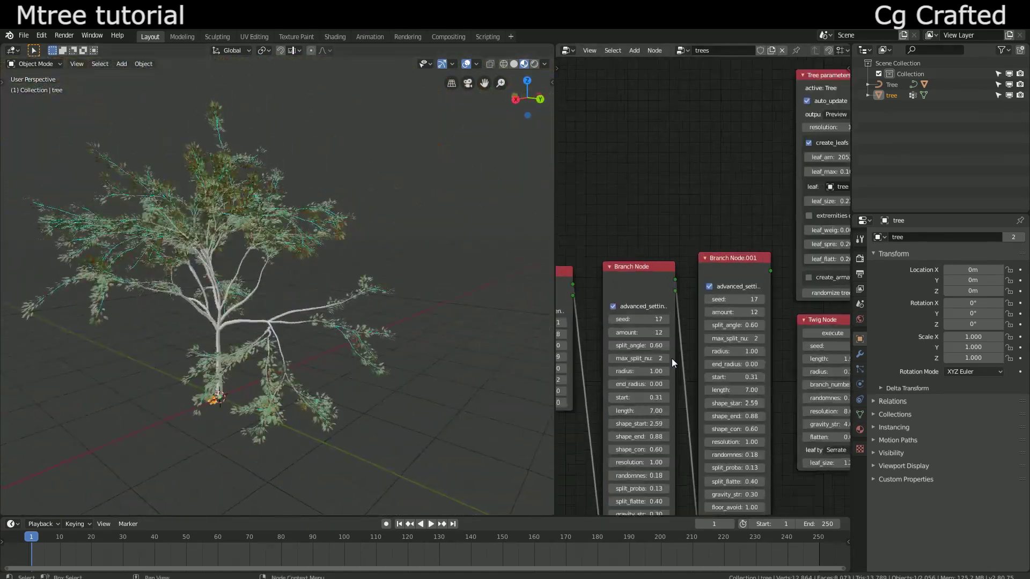
- Set the second Branch node's length to 6.12 and its seed to 30
scroll(672, 363, "up", 2)
left_click_drag(749, 439, 703, 439)
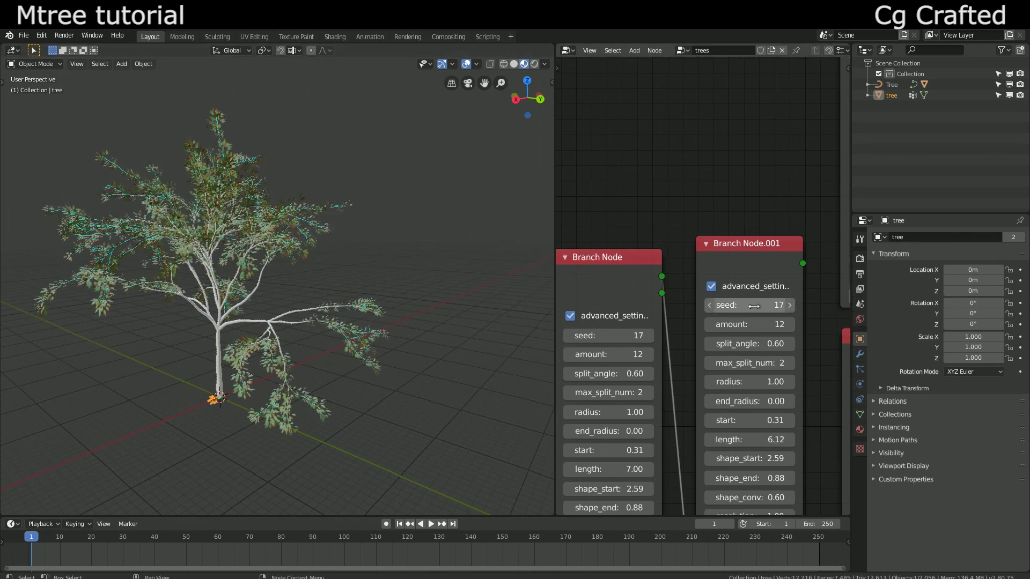
left_click_drag(738, 304, 773, 304)
middle_click_drag(337, 270, 397, 262)
scroll(377, 266, "up", 2)
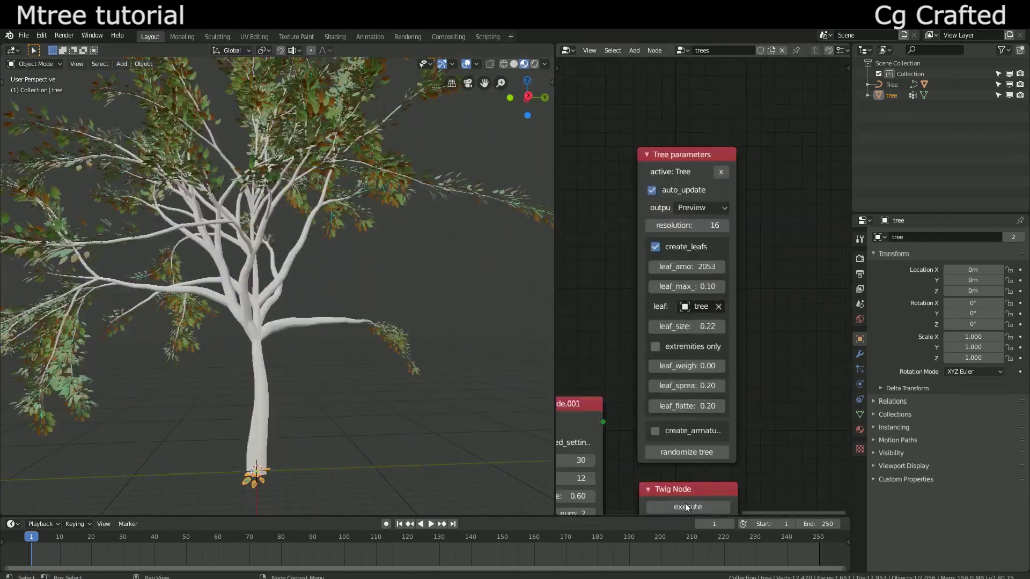
- Randomize the tree three times and enable armature creation in the Tree parameters node
left_click(693, 452)
left_click(693, 452)
left_click(694, 452)
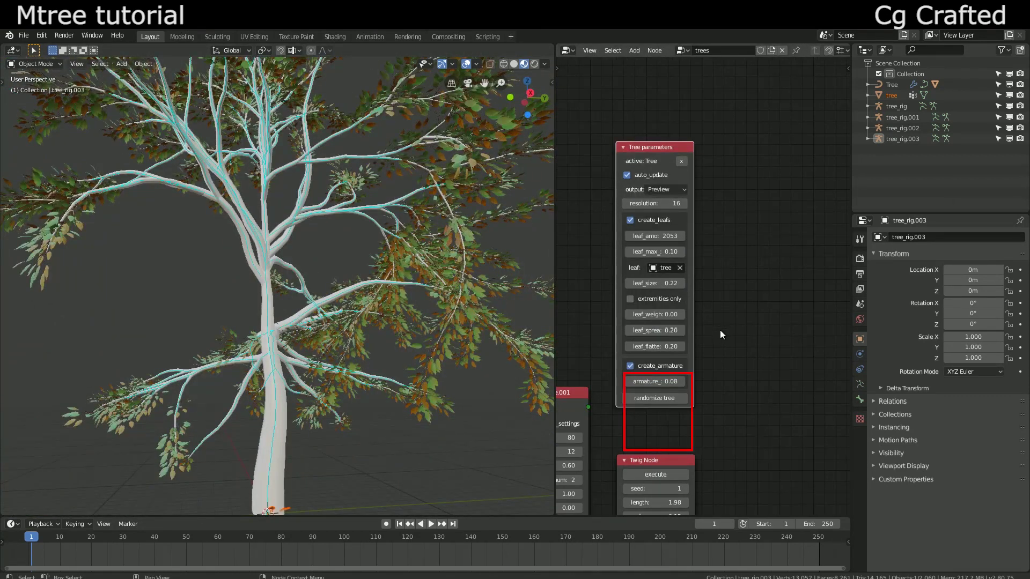
- Open the node editor's sidebar and examine the Tree parameters properties and the Mtree preset and material options
scroll(720, 327, "up", 2)
key("n")
left_click(747, 141)
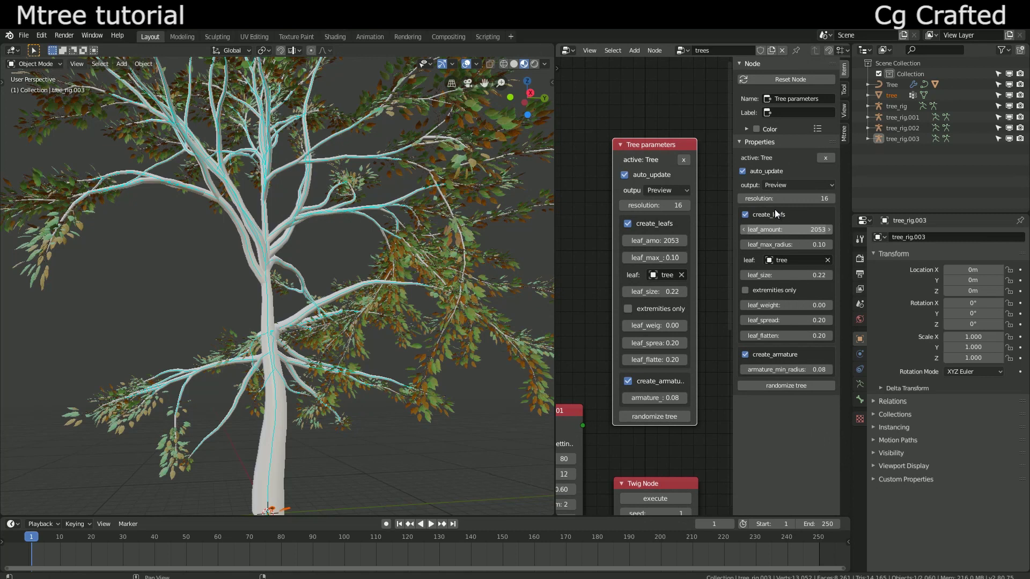
left_click(844, 133)
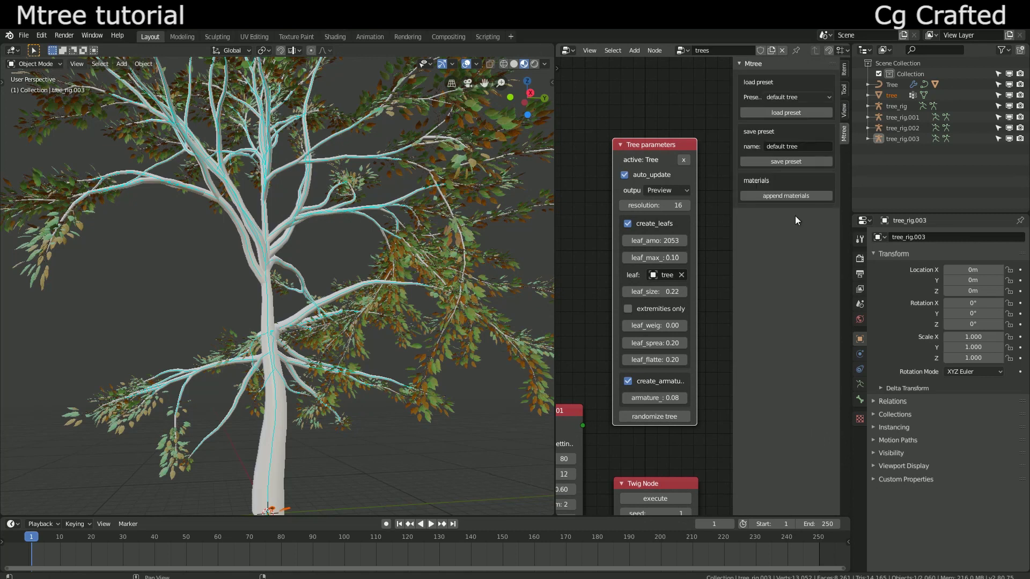
scroll(847, 139, "up", 3)
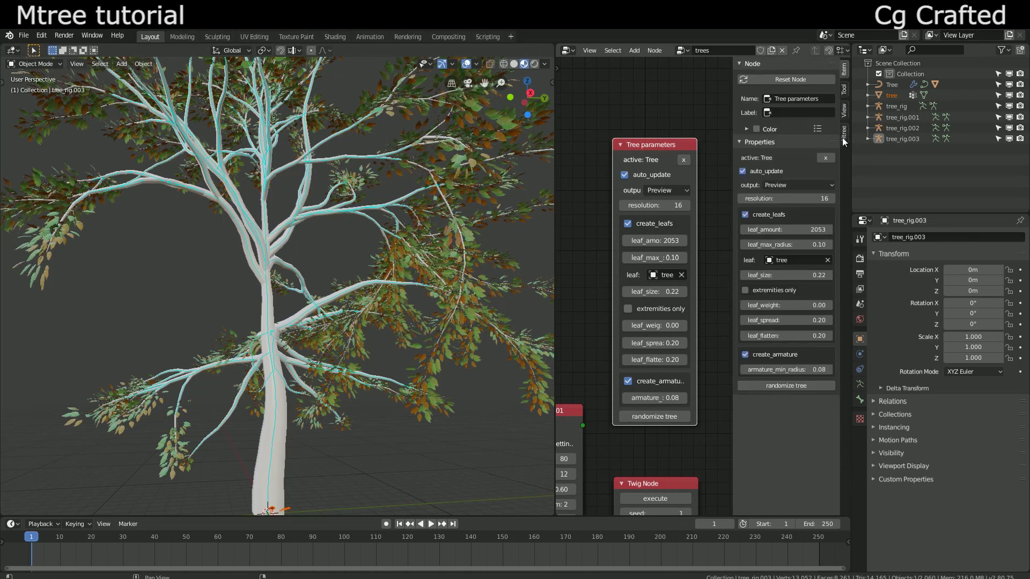
left_click(842, 140)
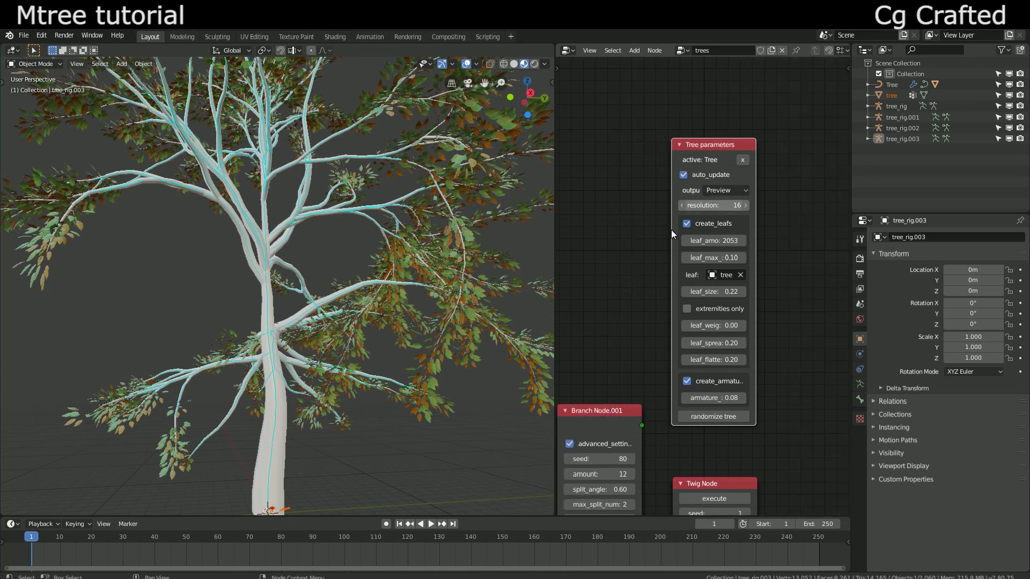
- Switch the Tree parameters node's output from Preview to Final
scroll(323, 299, "down", 8)
scroll(211, 262, "up", 10)
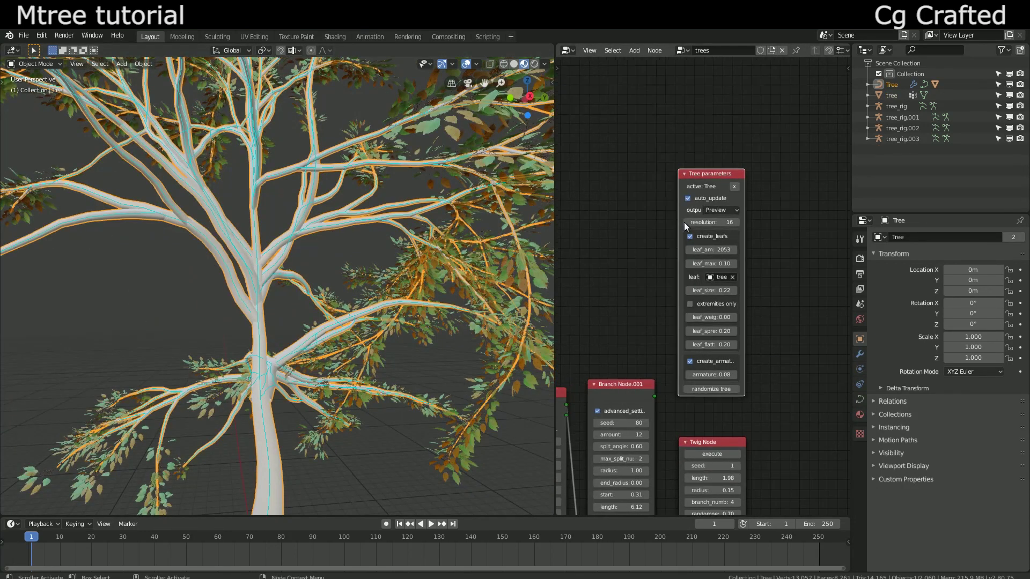
scroll(734, 221, "up", 2)
left_click(735, 240)
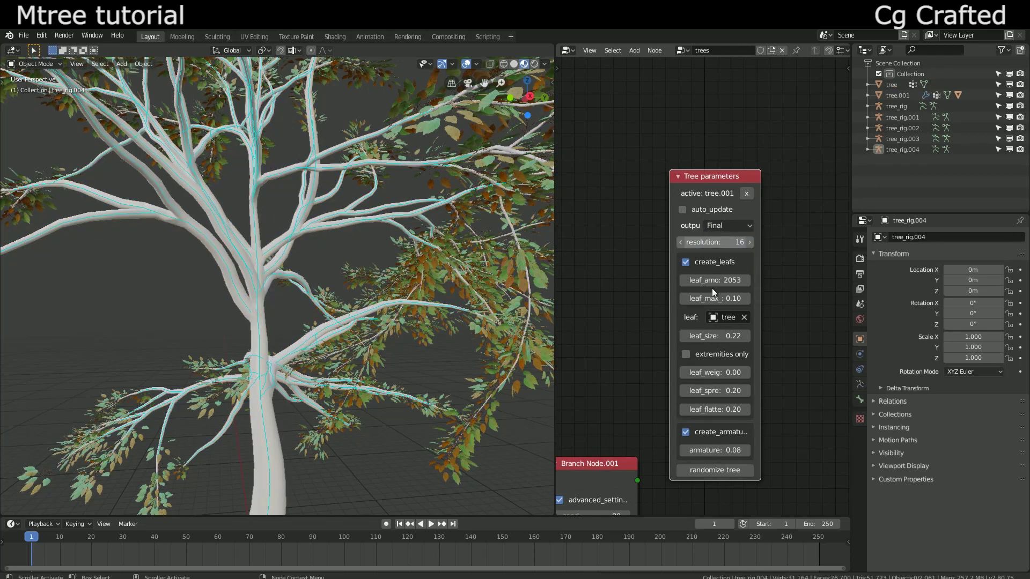
scroll(471, 329, "down", 4)
scroll(375, 309, "up", 4)
- Create a new material for the final tree mesh and give it a reddish-brown base color
left_click(384, 303)
scroll(375, 220, "up", 5)
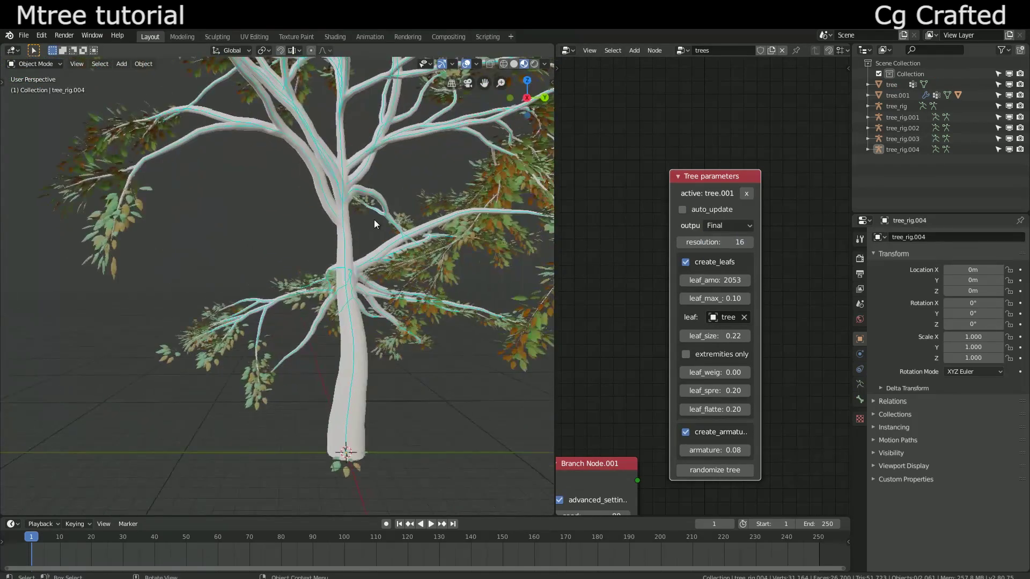
left_click(859, 430)
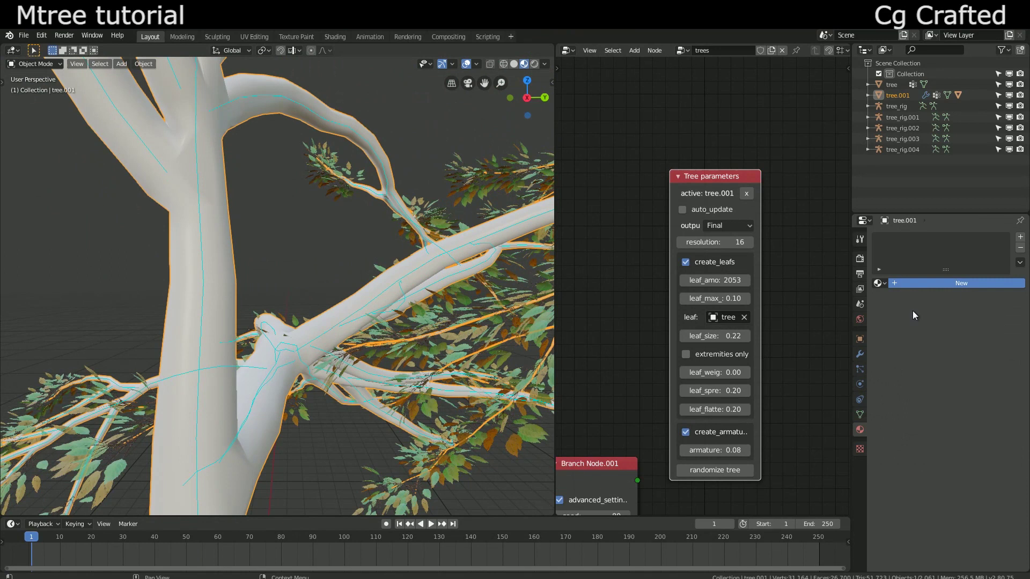
left_click(931, 283)
left_click(965, 391)
left_click_drag(957, 286, 950, 303)
left_click_drag(1006, 271, 1006, 282)
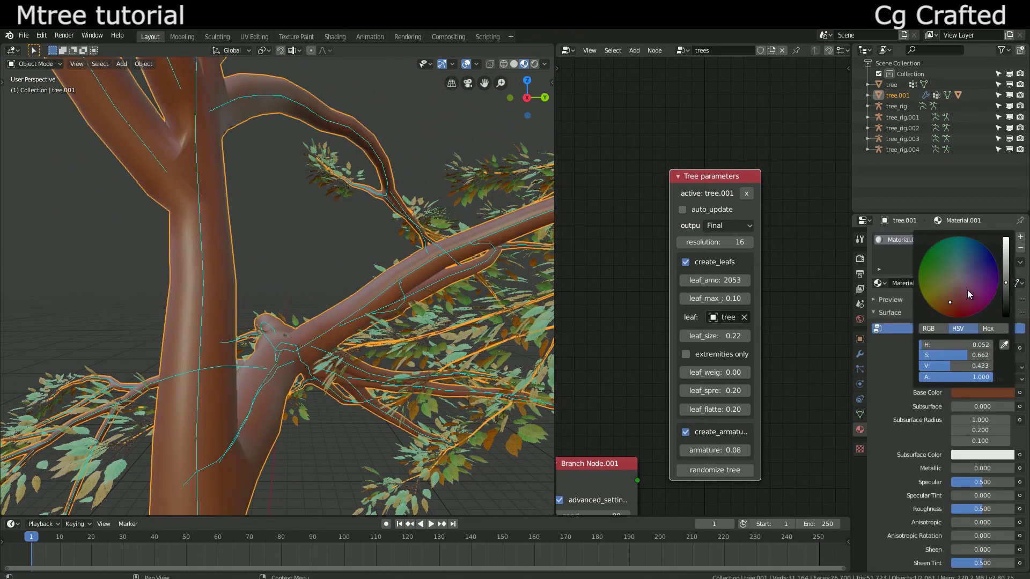
left_click(954, 290)
- Delete the tree standing at the world origin together with its armatures
scroll(414, 304, "down", 7)
left_click(398, 385)
middle_click_drag(246, 377, 432, 396, "shift")
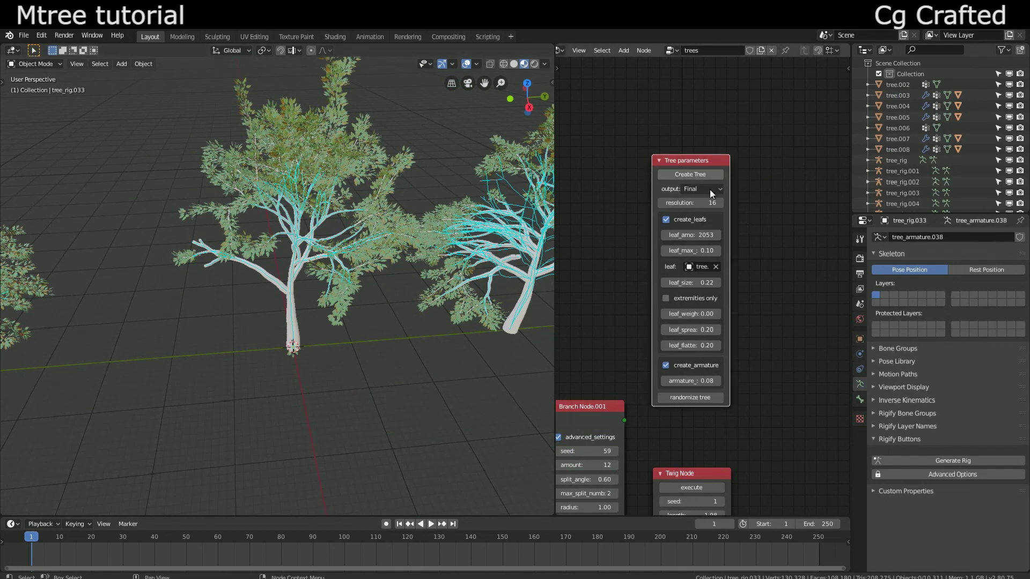
left_click_drag(251, 390, 304, 256)
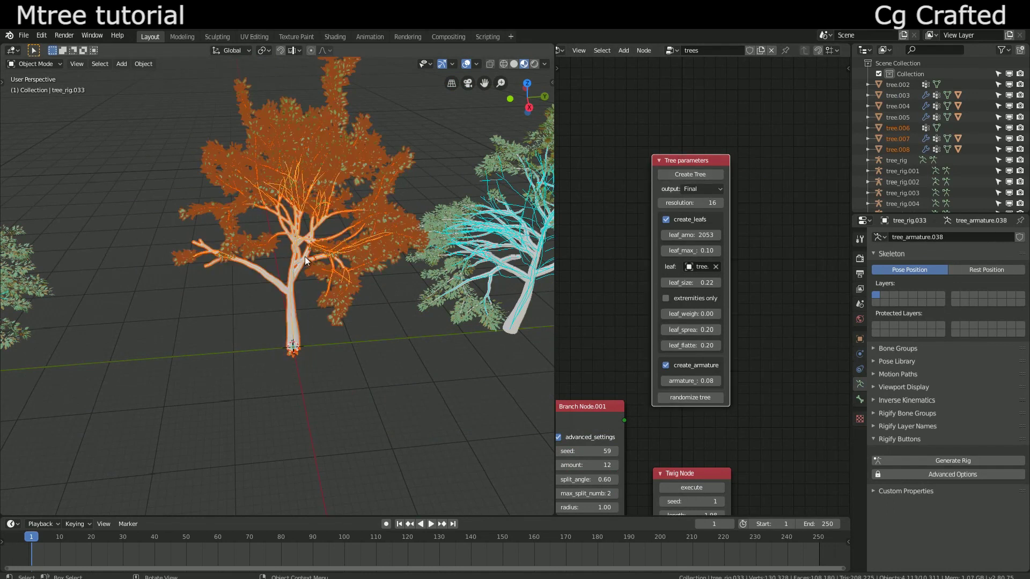
key("Delete")
- Create and randomize a new final tree, and move it far from the origin along the X axis
left_click(677, 173)
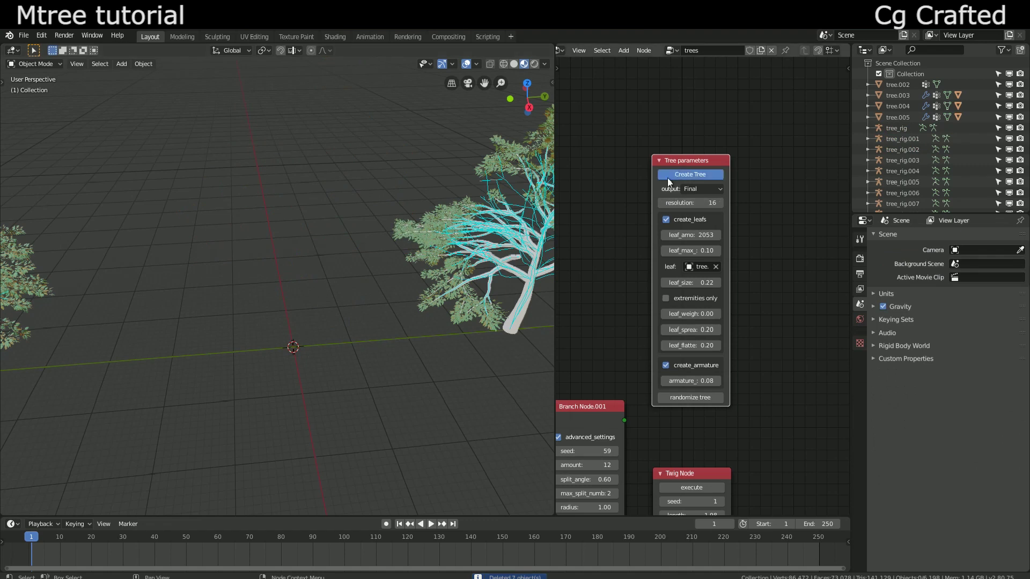
left_click(690, 415)
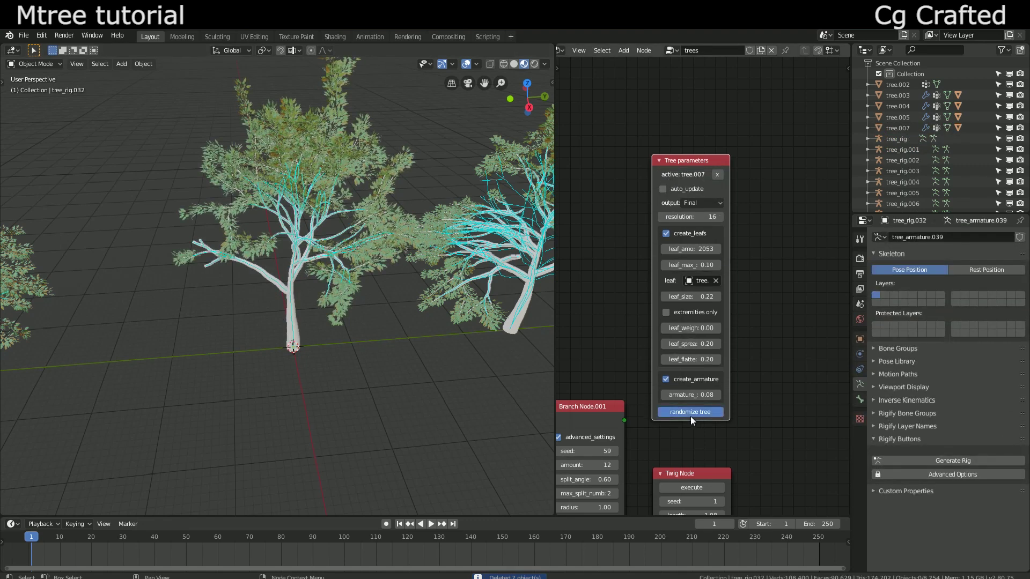
left_click_drag(338, 380, 197, 256)
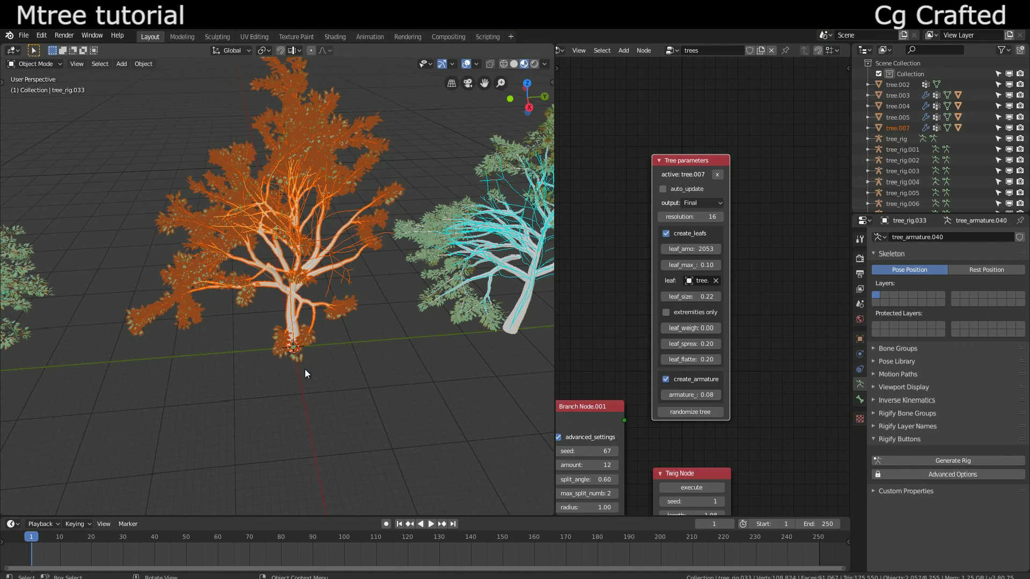
key("g")
key("y")
key("x")
left_click(297, 251)
left_click(296, 250)
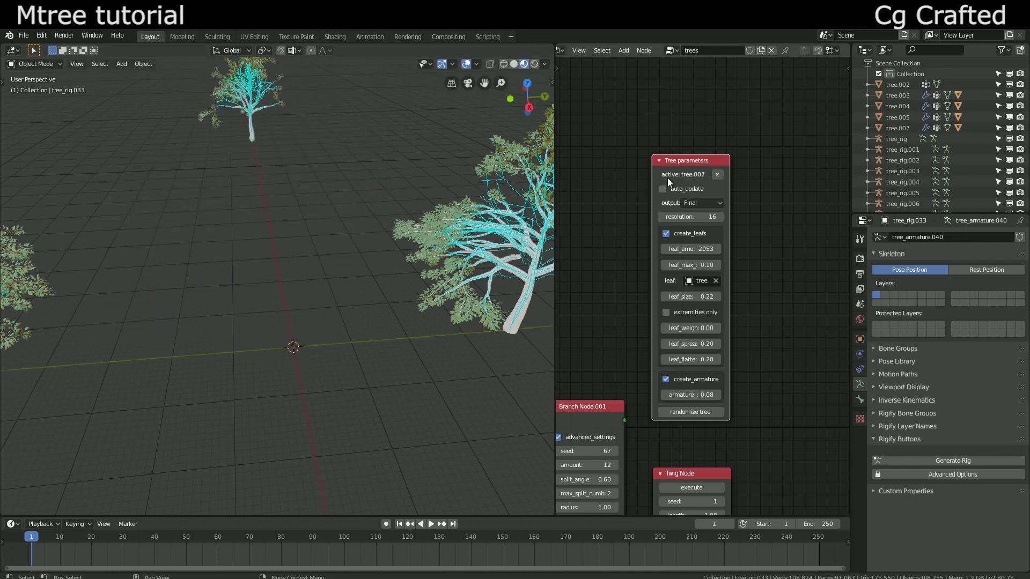
- Release the active tree from the Tree parameters node, then create another tree and randomize it
left_click(717, 174)
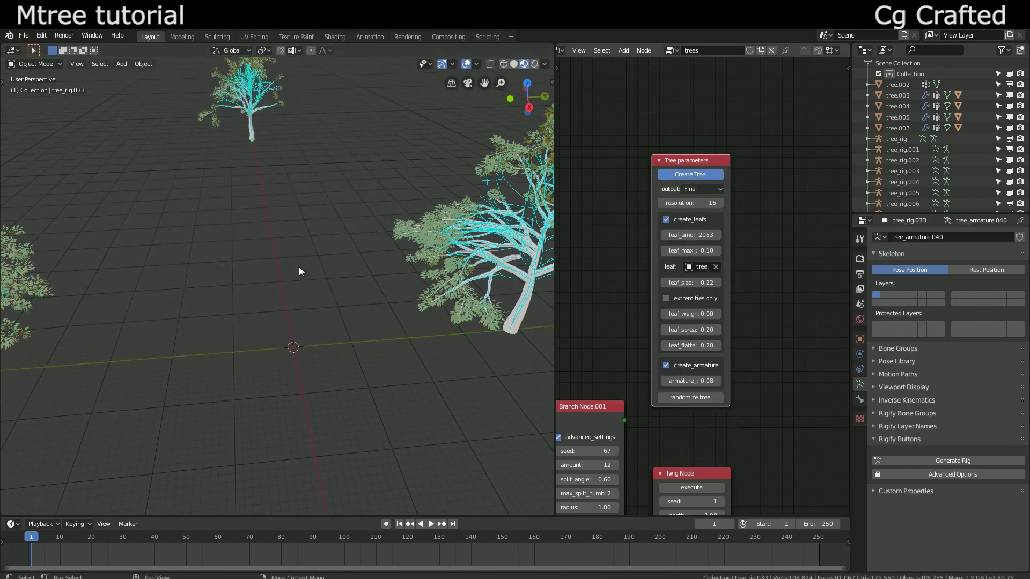
left_click(689, 174)
left_click(701, 412)
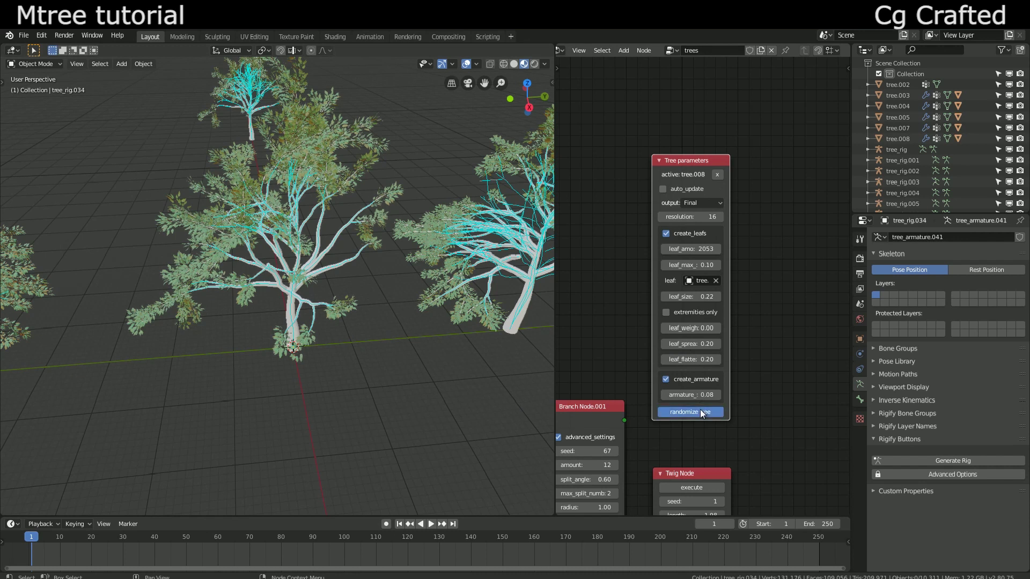
- Select the new tree at the origin and move it about 110 m in the negative X direction
left_click(327, 308)
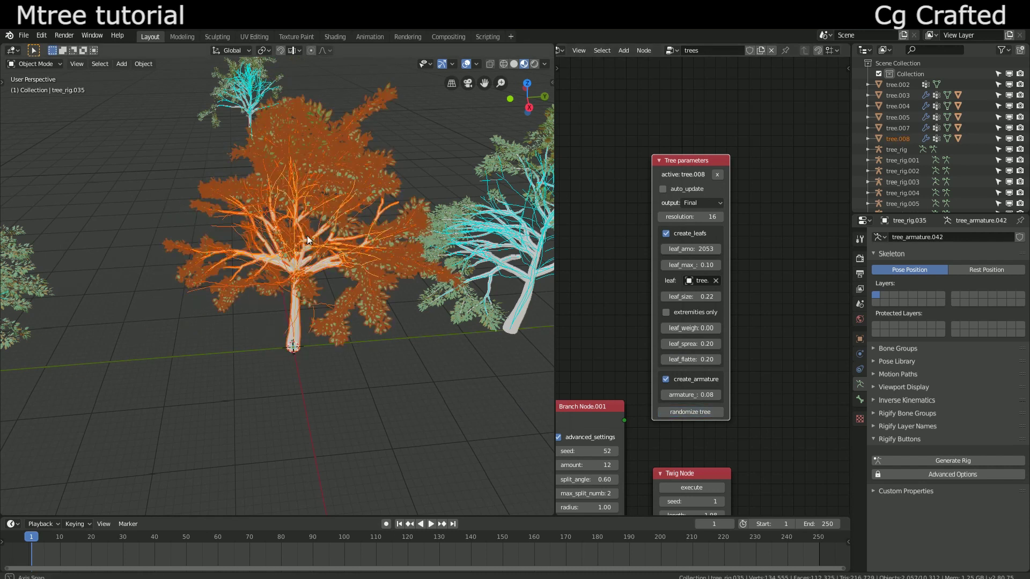
middle_click_drag(327, 308, 317, 299)
scroll(316, 299, "down", 5)
key("g")
key("x")
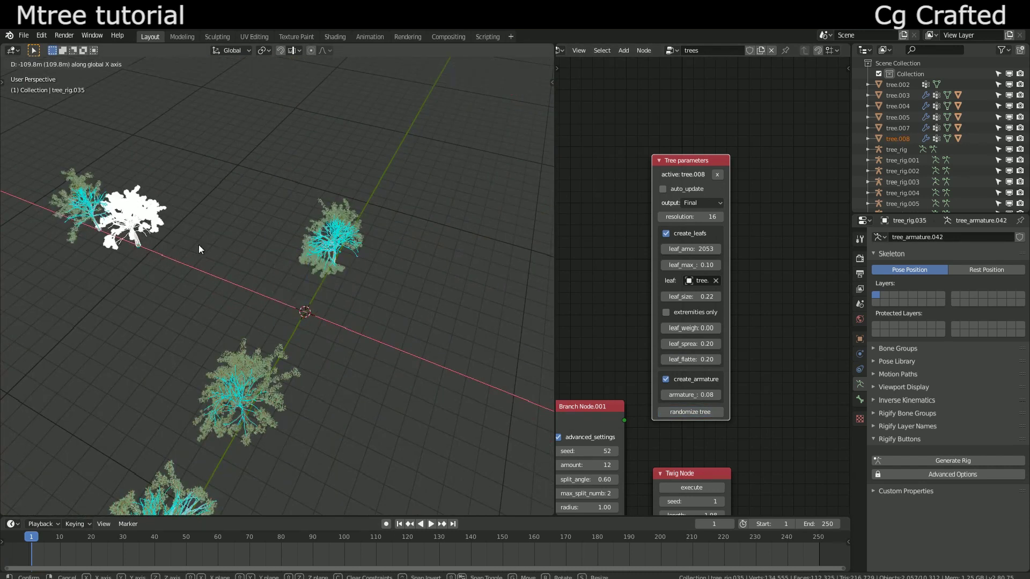
left_click(200, 248)
left_click(225, 286)
- Release tree.008 from the Tree parameters node, and generate and randomize one more tree at the origin
middle_click_drag(225, 286, 191, 260)
scroll(191, 260, "up", 3)
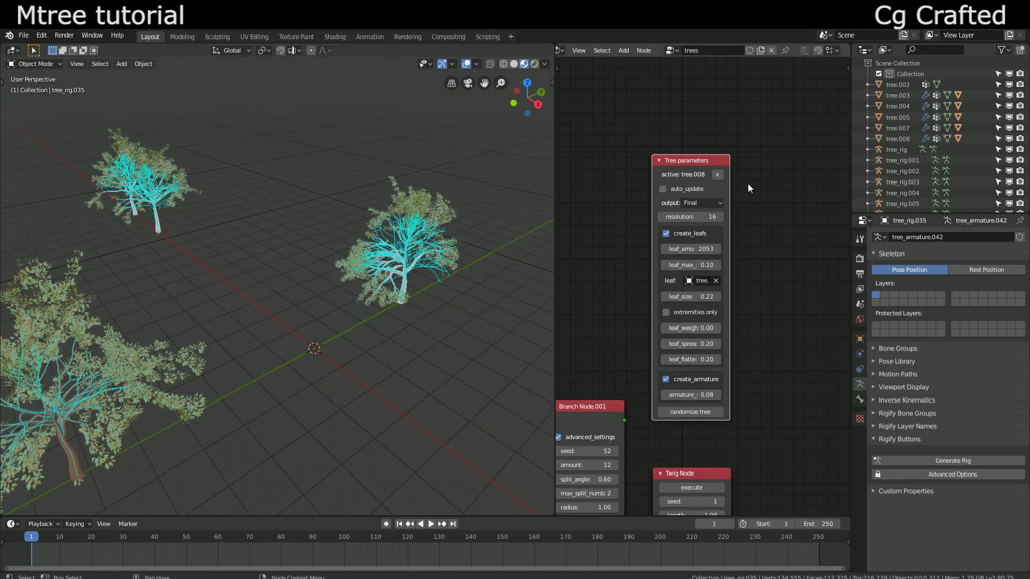
scroll(747, 184, "up", 1)
left_click(719, 166)
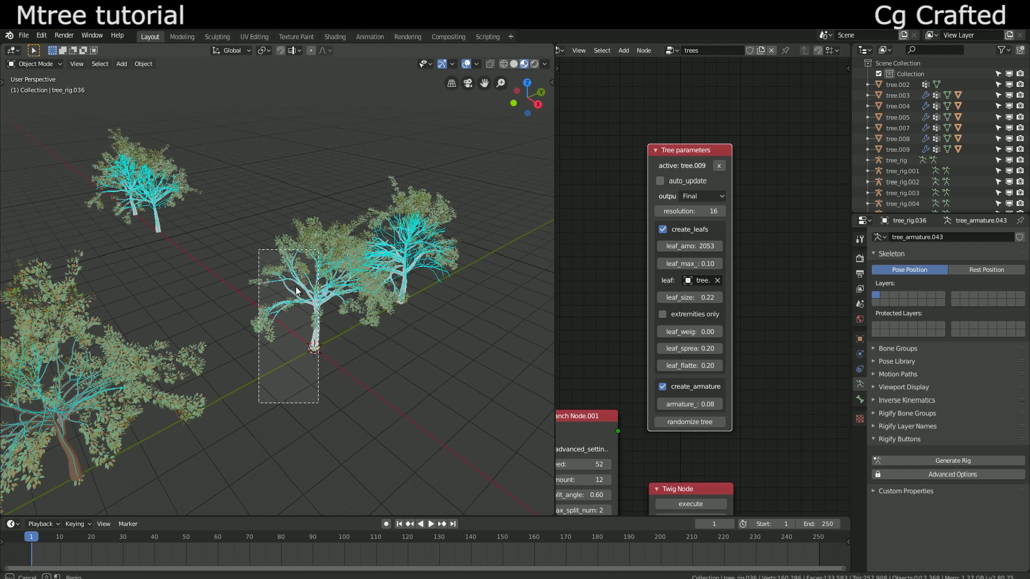
left_click(675, 422)
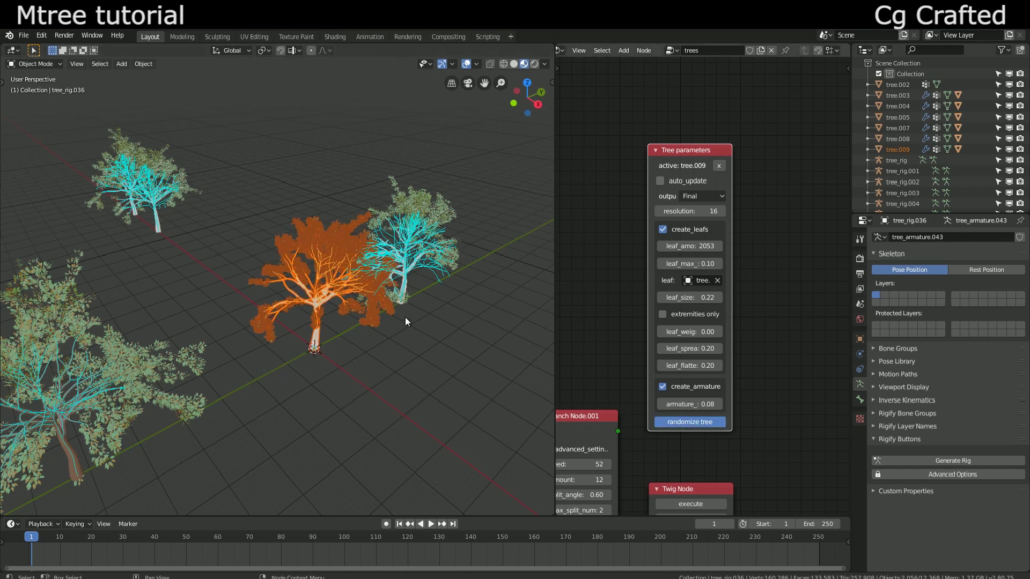
- Move the tree.009 mesh from the origin along the X axis toward the two distant trees, and clear the selection
scroll(385, 292, "up", 2)
key("g")
key("x")
left_click(317, 321)
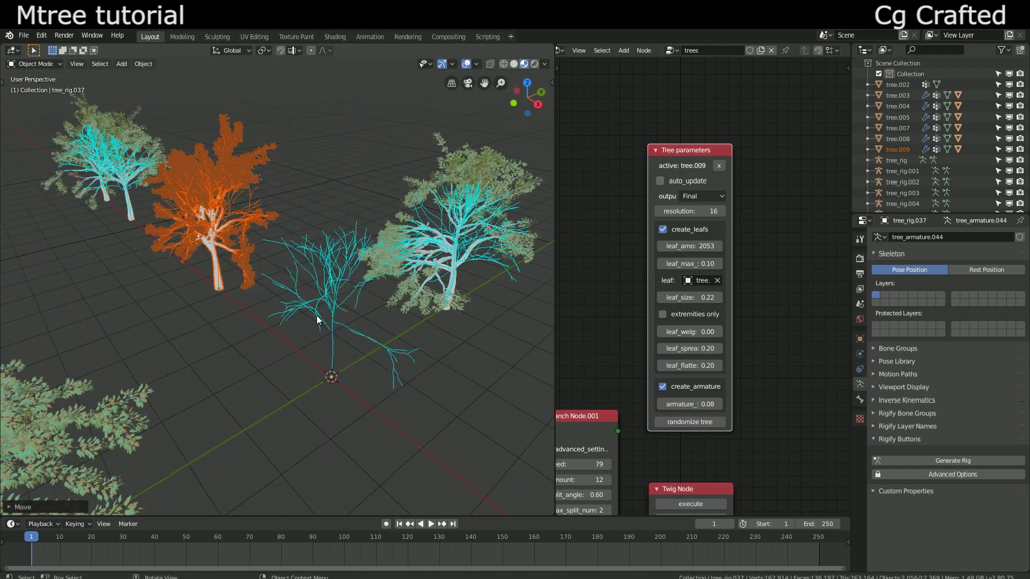
middle_click_drag(317, 321, 292, 331)
left_click(335, 355)
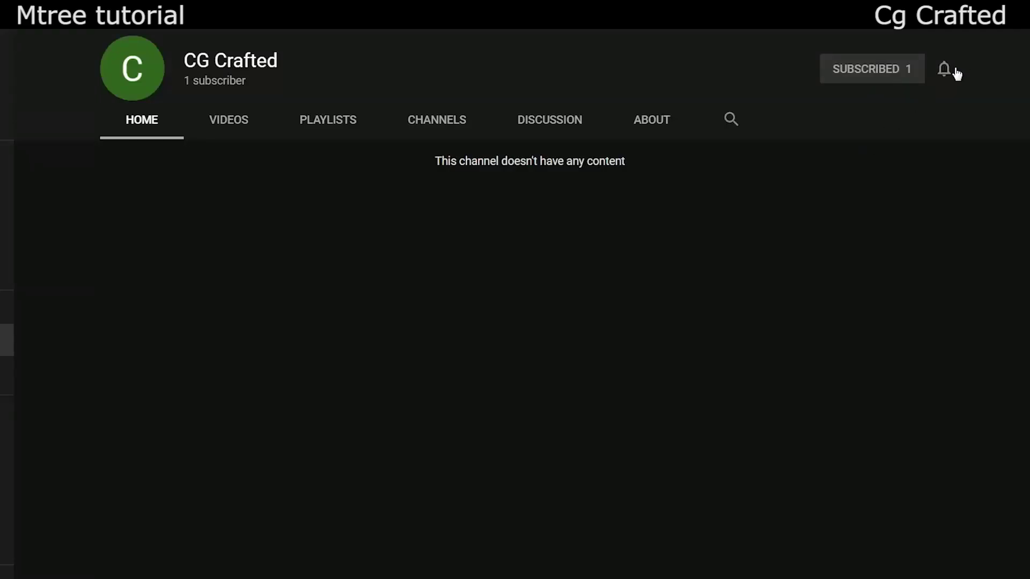
- Turn on notifications for the CG Crafted YouTube channel and browse the Cg-Crafted models on CGTrader
left_click(944, 70)
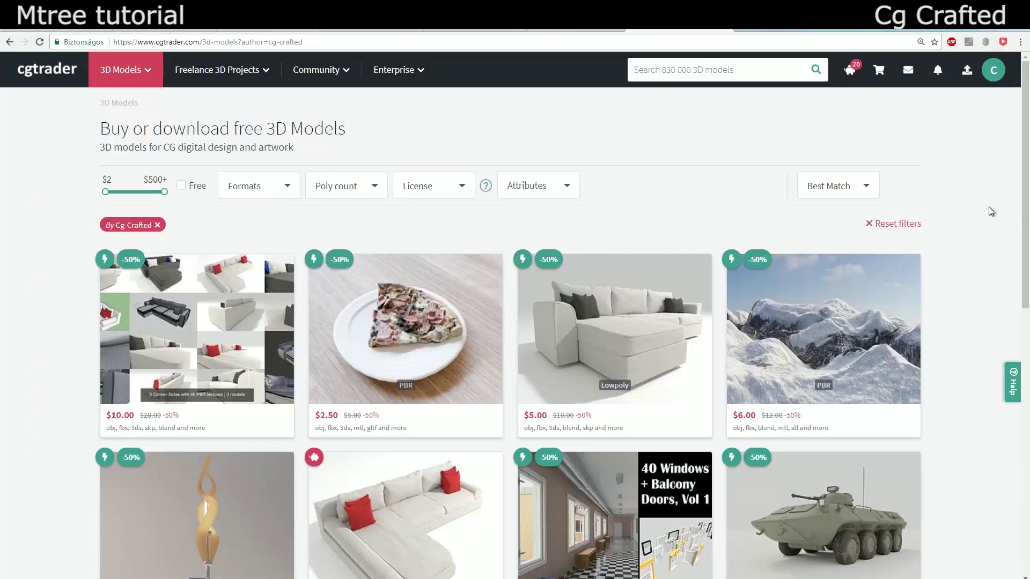
scroll(990, 211, "down", 2)
scroll(991, 210, "down", 2)
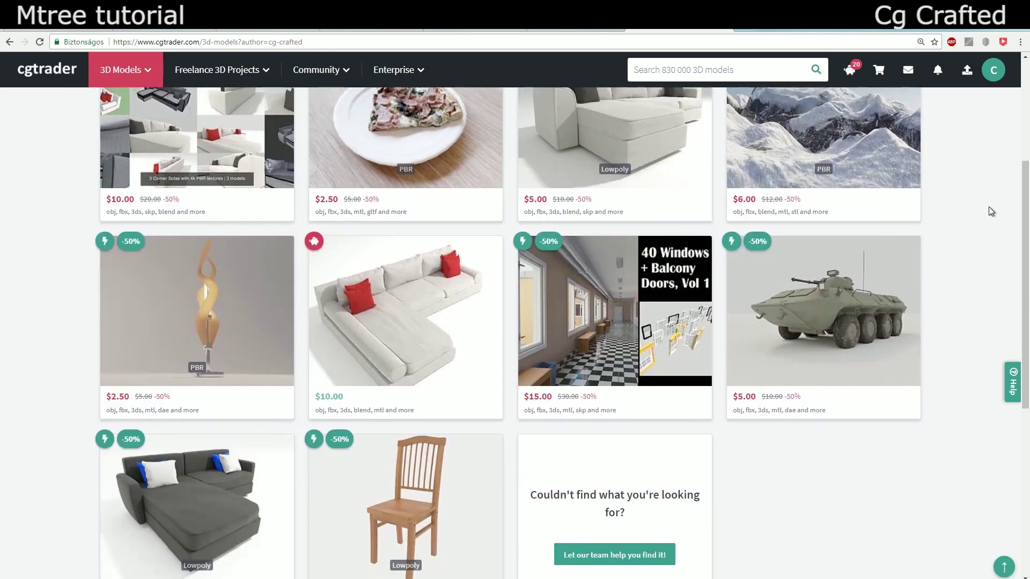